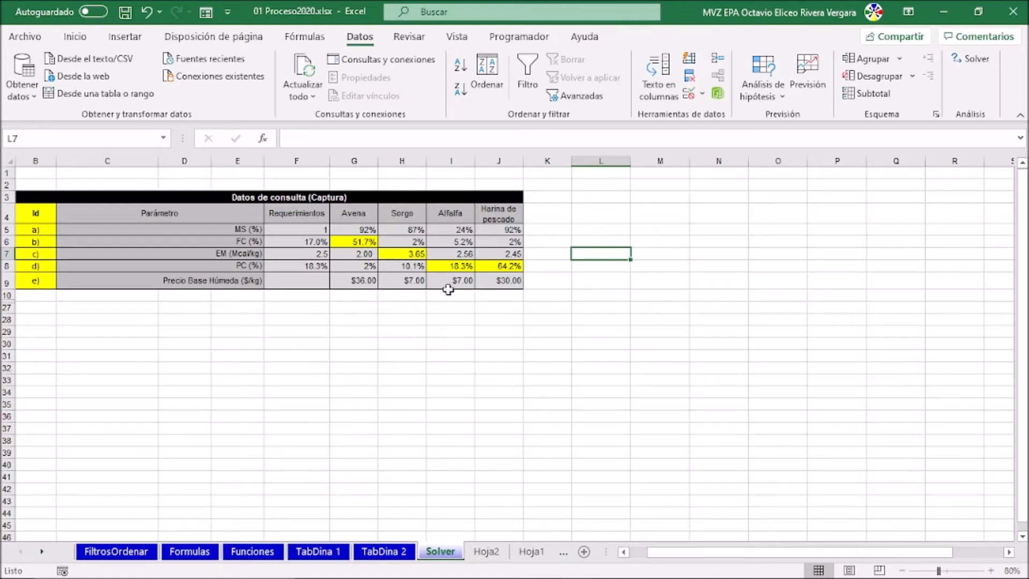
- Unhide the hidden rows between rows 10 and 27 of the Solver sheet
left_click_drag(7, 295, 5, 379)
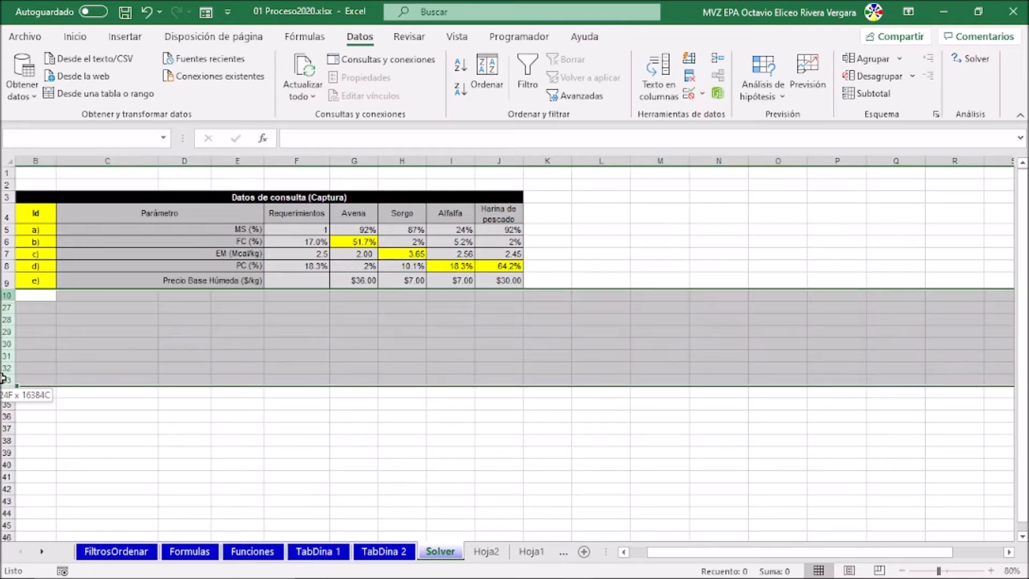
right_click(42, 343)
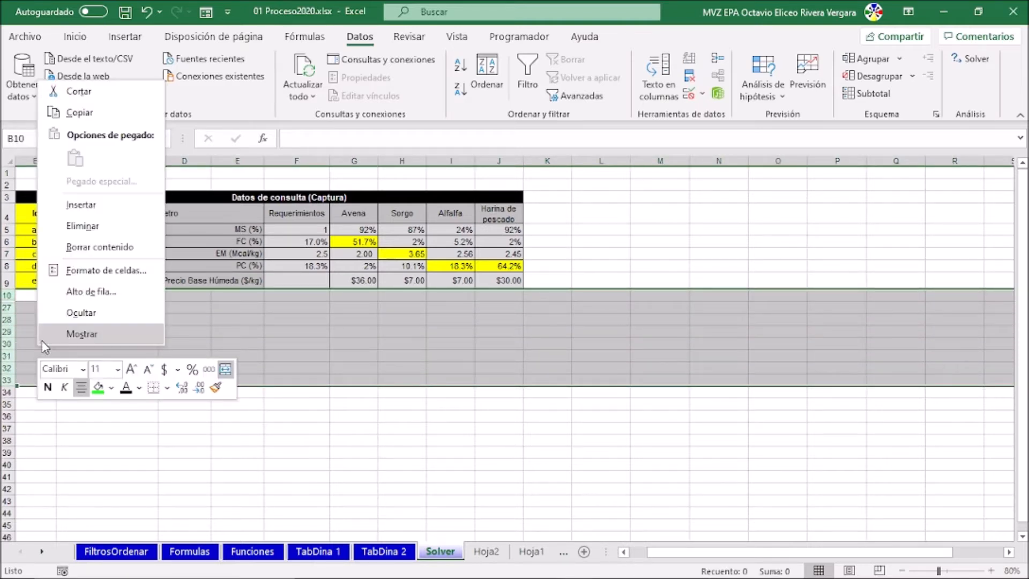
left_click(76, 333)
left_click(710, 240)
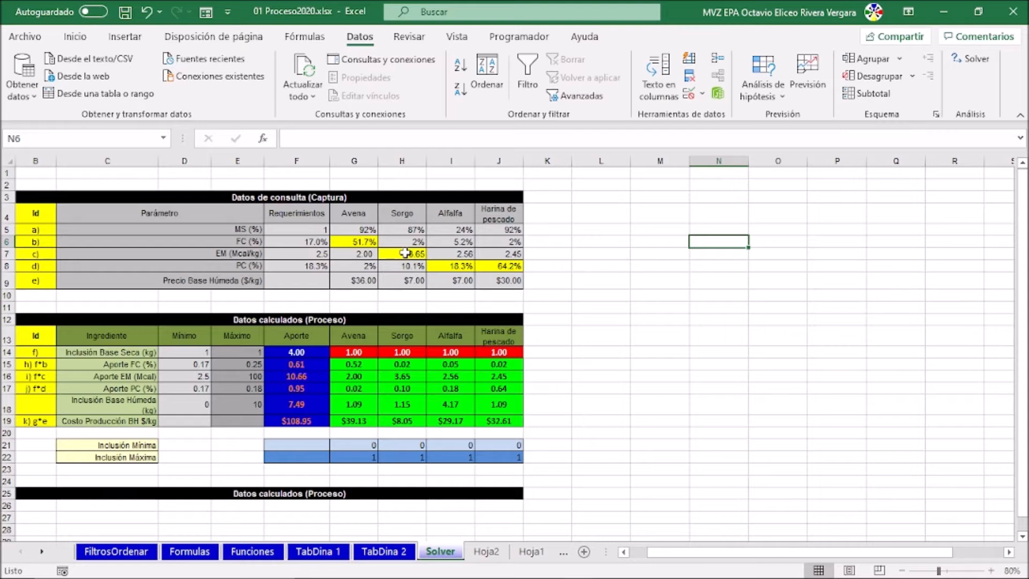
- Examine the Avena column's formulas for FC, EM and PC contribution and wet-basis inclusion, along with its dry-basis inclusion cell
left_click(341, 364)
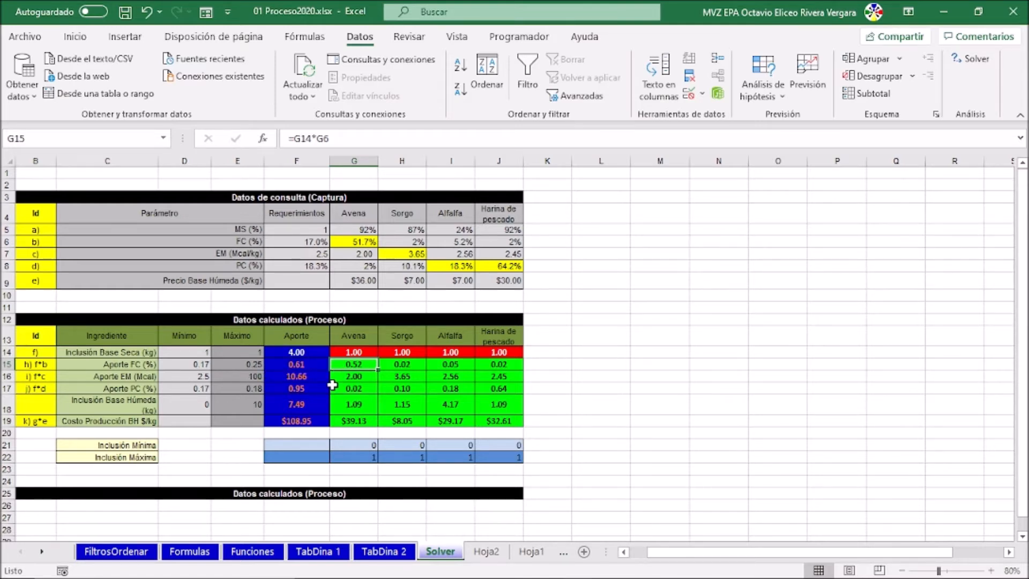
key("F2")
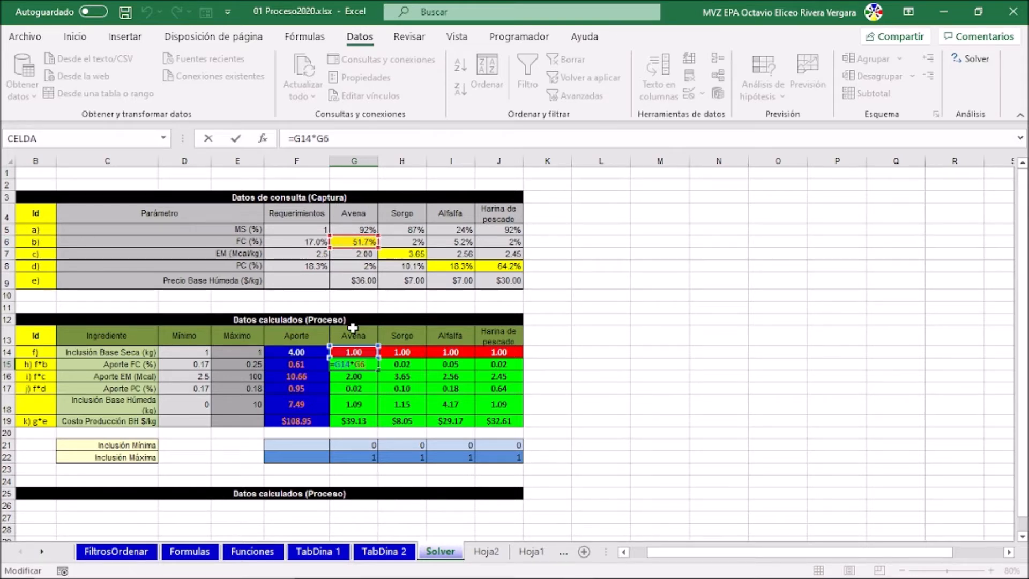
key("Return")
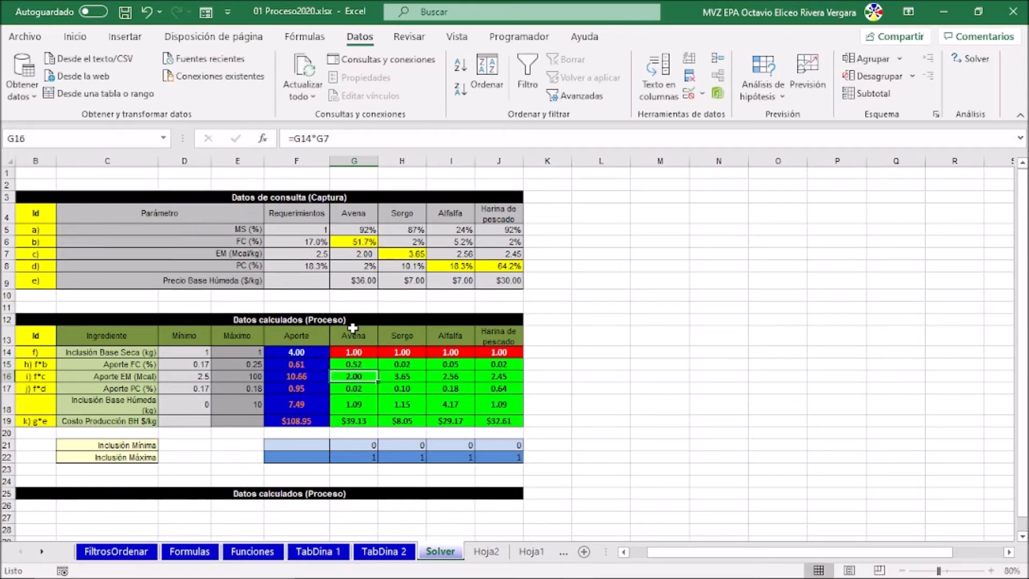
double_click(358, 381)
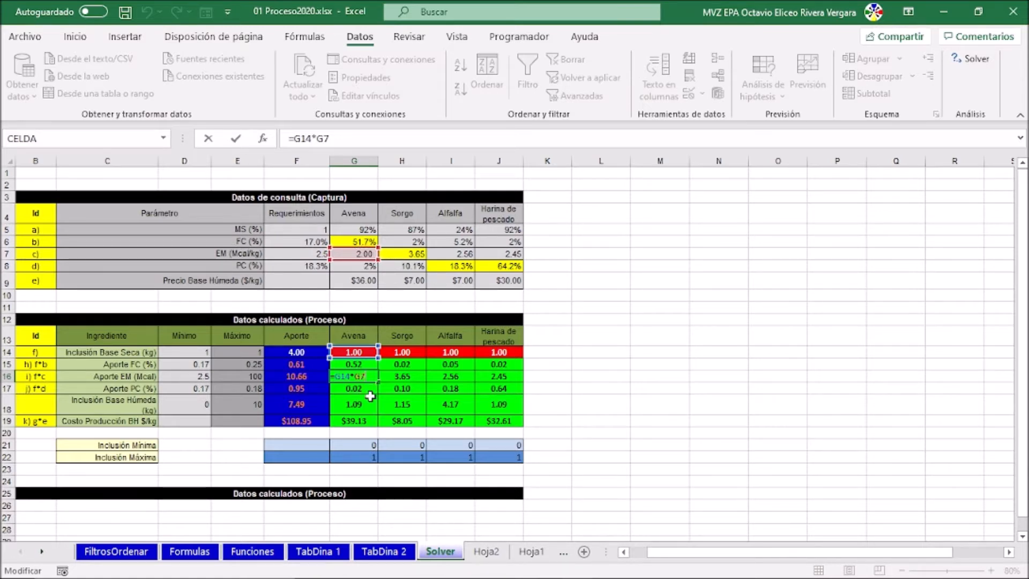
key("Return")
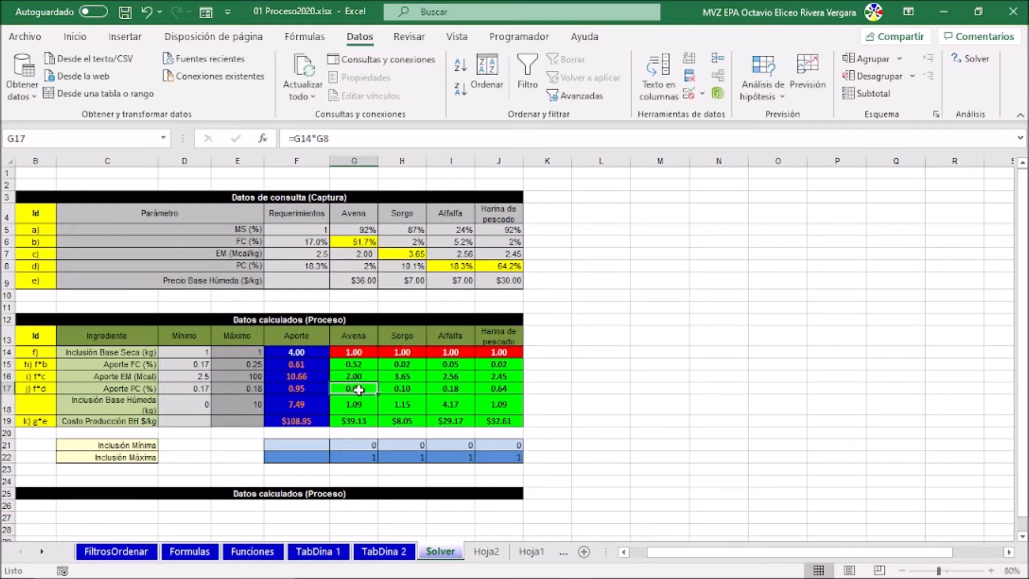
double_click(358, 390)
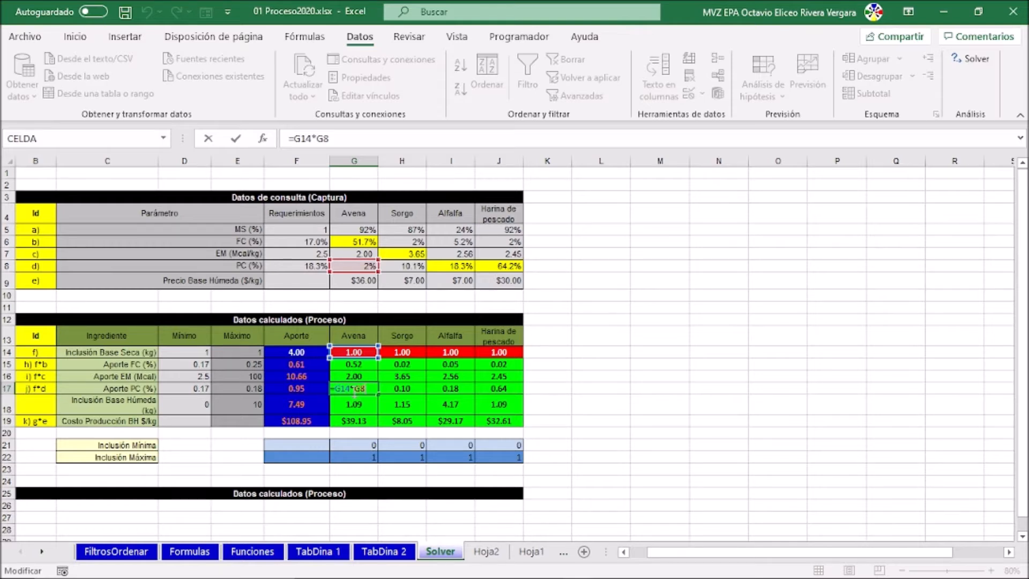
key("Return")
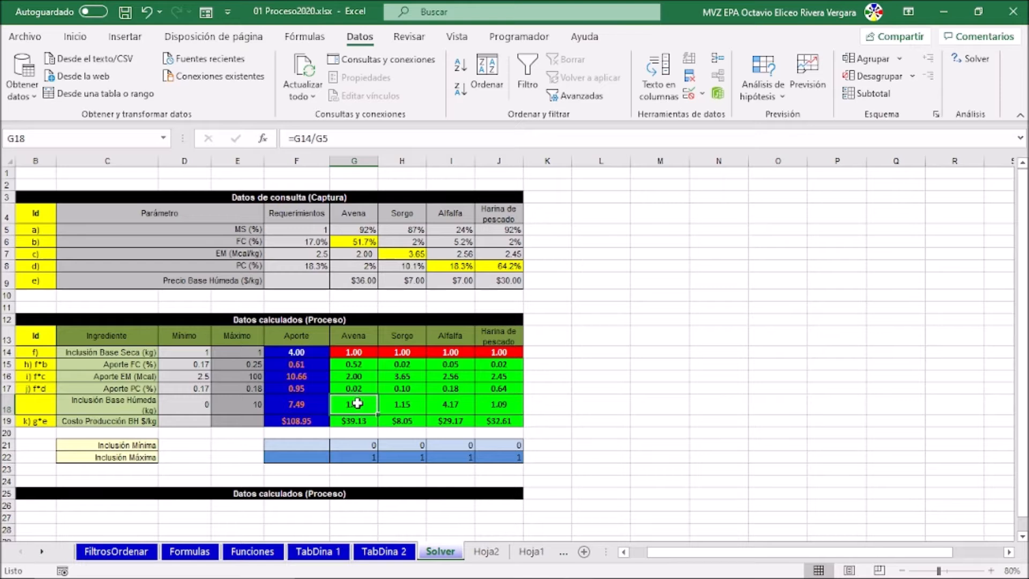
double_click(358, 403)
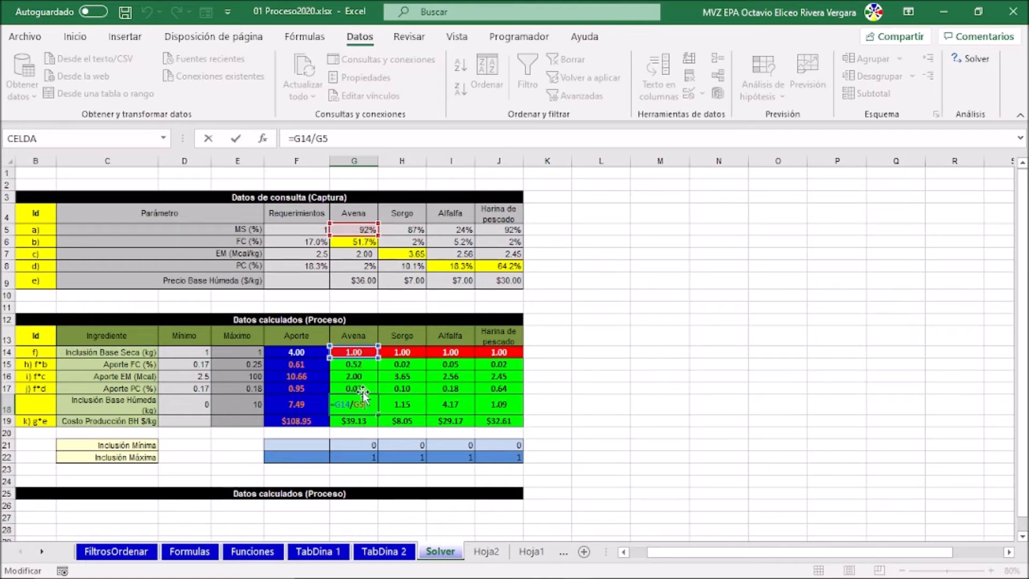
left_click(355, 352)
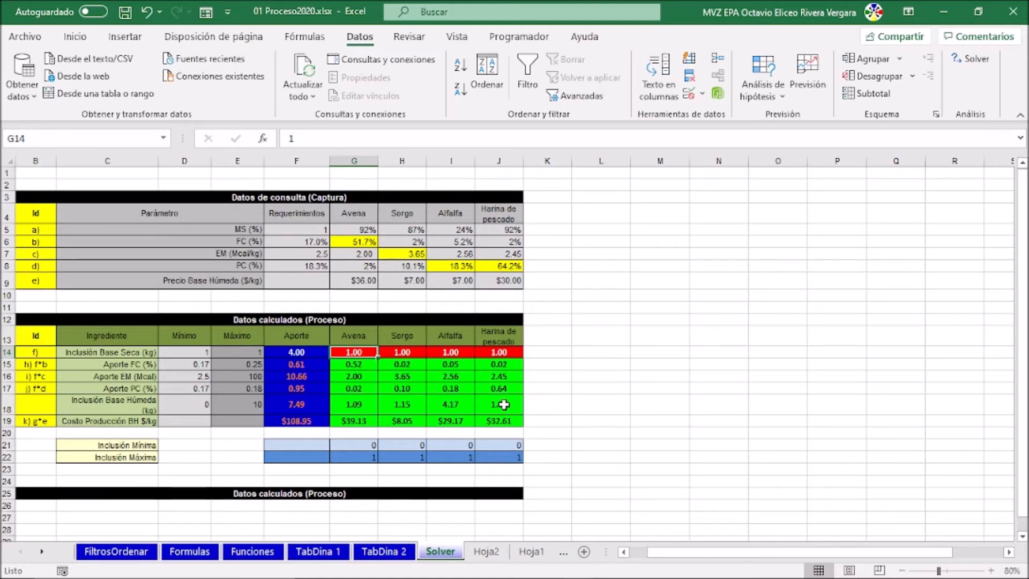
- Examine the sum formulas in the Aporte column for FC contribution and dry-basis inclusion across the four ingredients
left_click(302, 364)
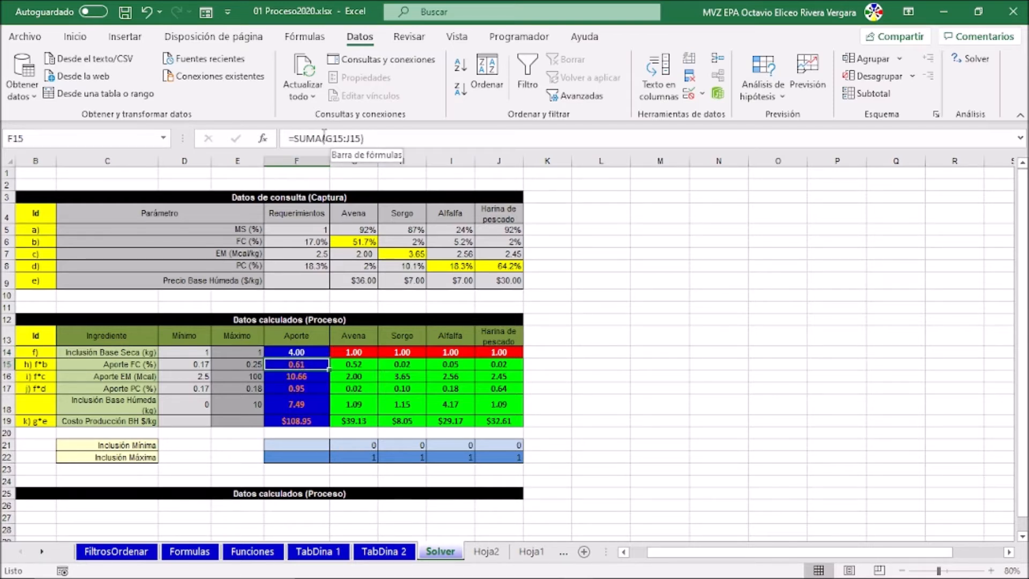
left_click_drag(348, 363, 504, 363)
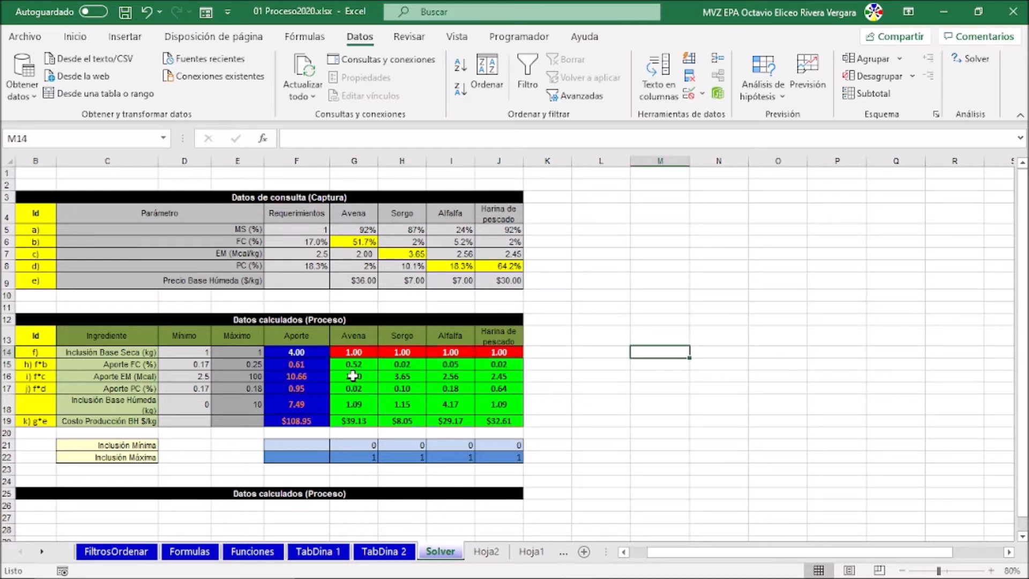
left_click(298, 353)
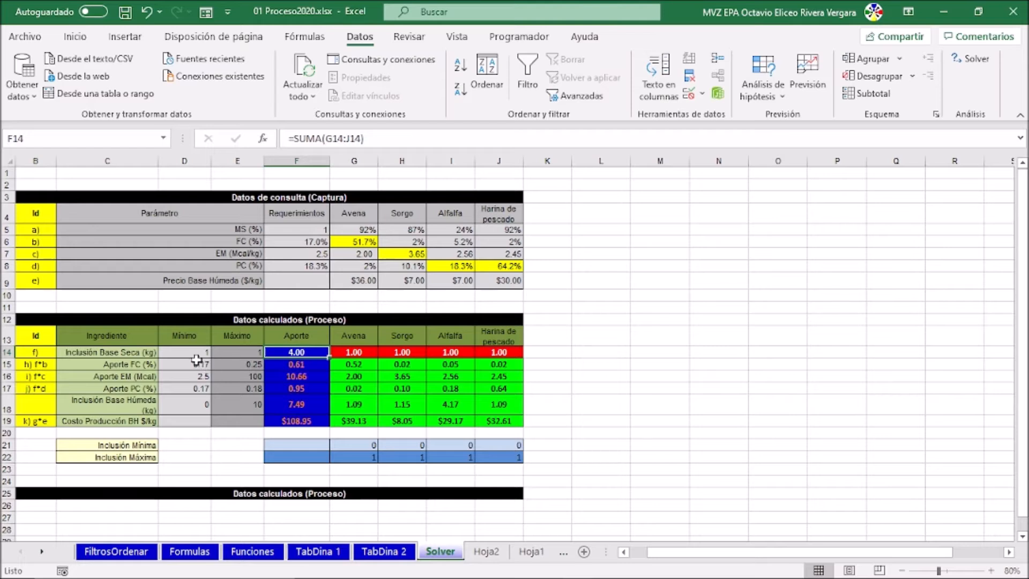
- Review the minimum limits in the calculated data table and the maximum for Aporte FC
left_click_drag(192, 352, 186, 430)
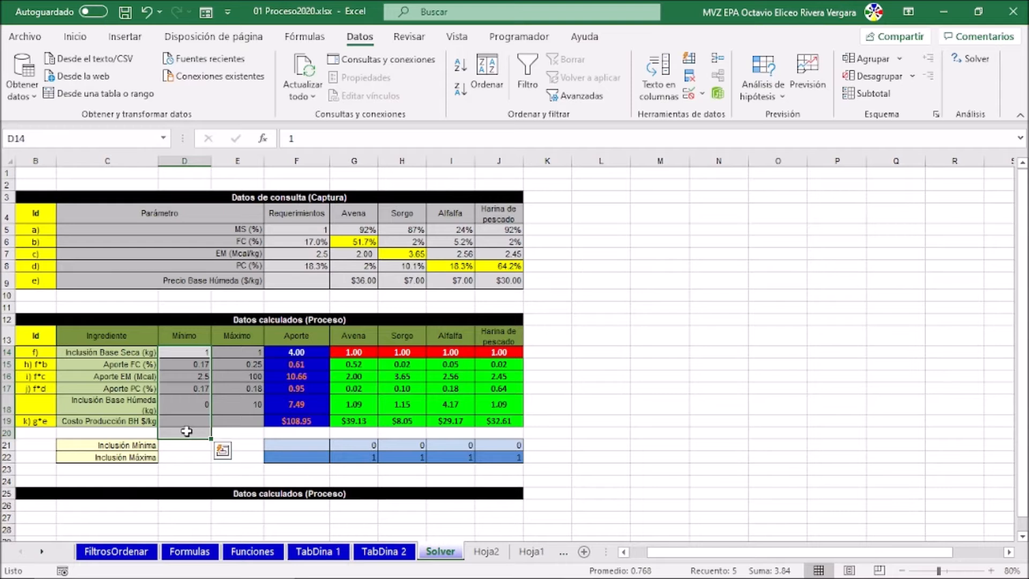
left_click(185, 366)
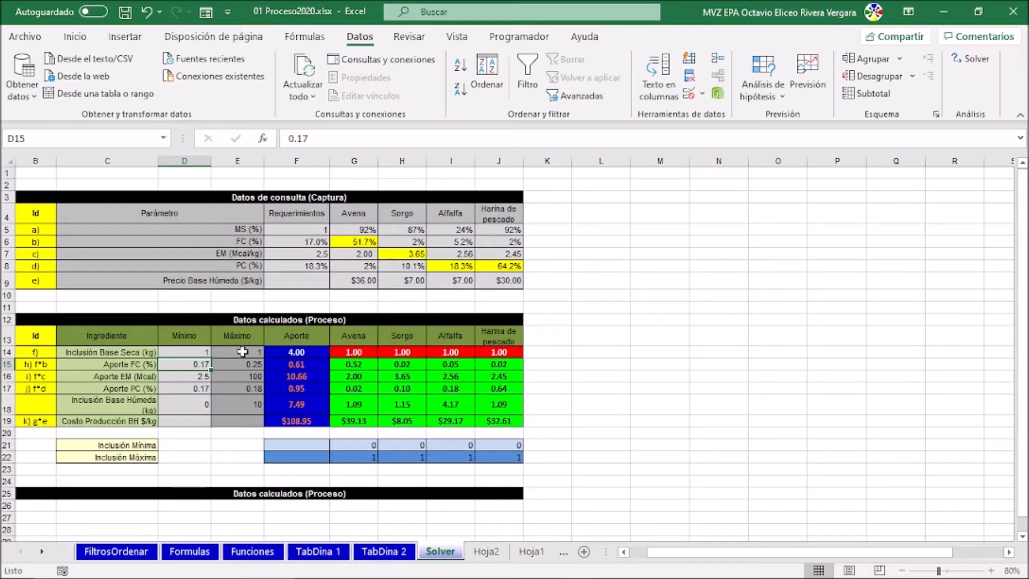
left_click(245, 368)
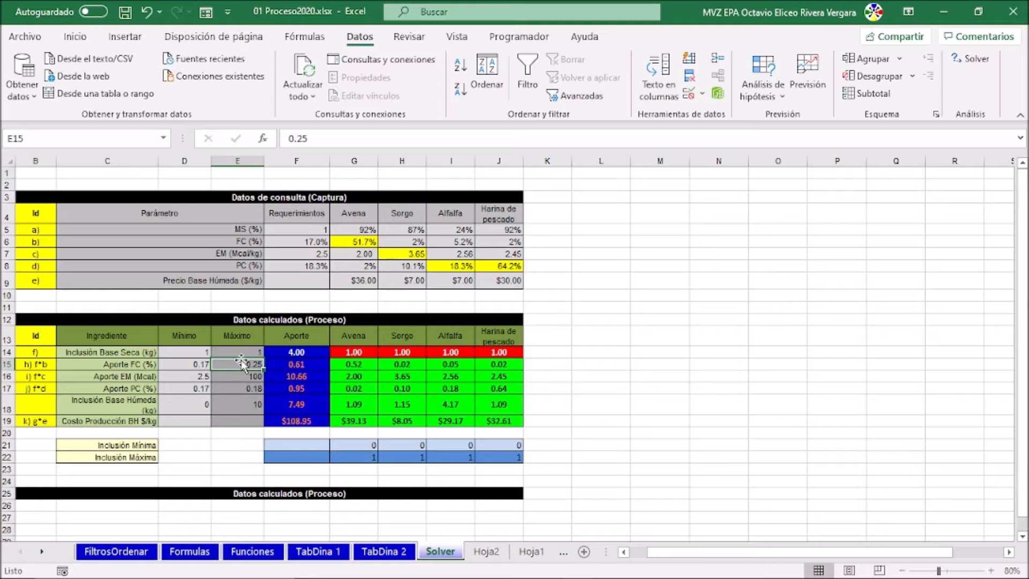
- Display the Aporte PC maximum in cell E17 with three decimal places
left_click(236, 392)
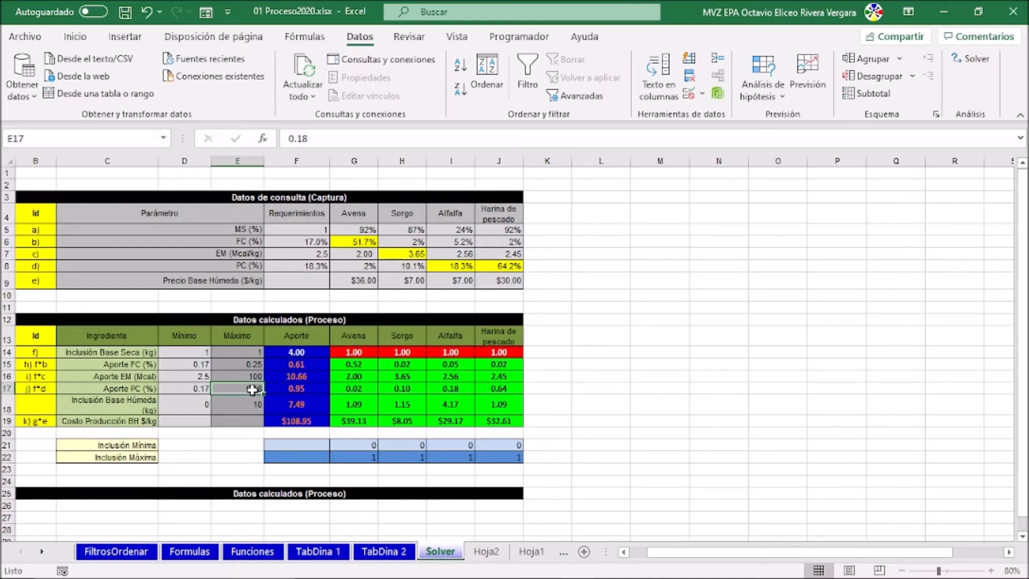
left_click(78, 37)
left_click(456, 91)
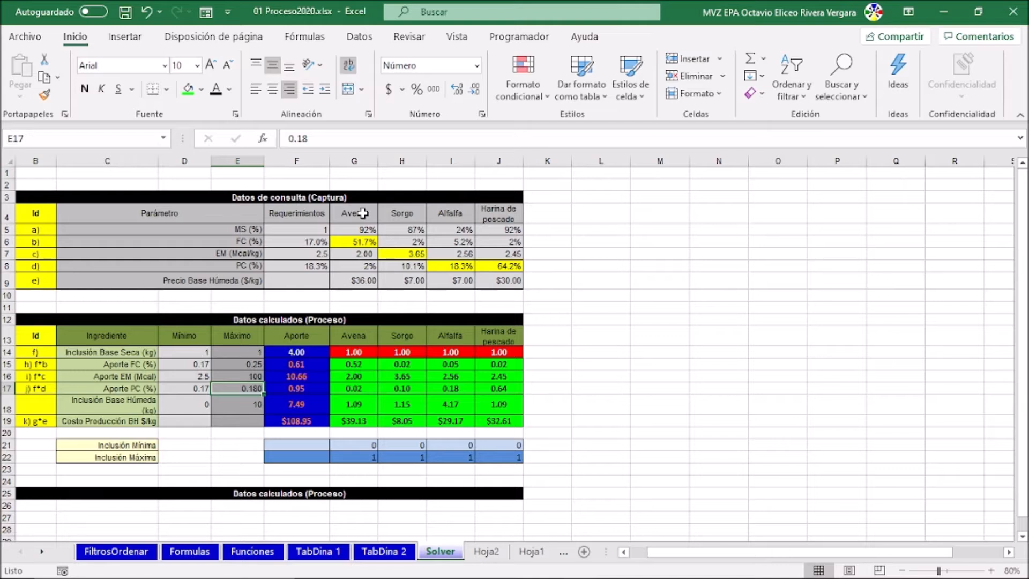
- Review the minimum and maximum inclusion limits for the four ingredients in G21:J22
left_click(363, 445)
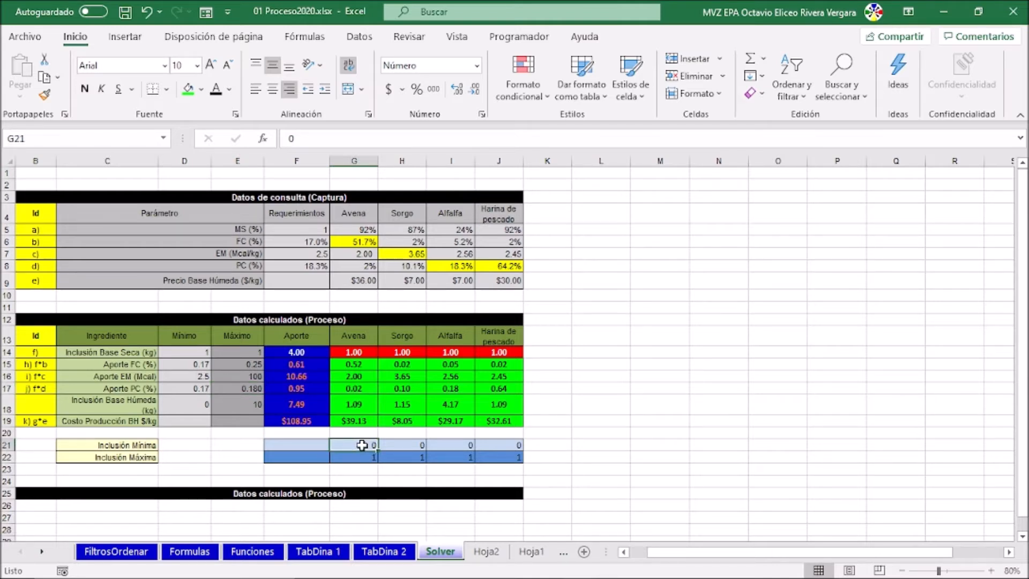
left_click_drag(362, 445, 519, 450)
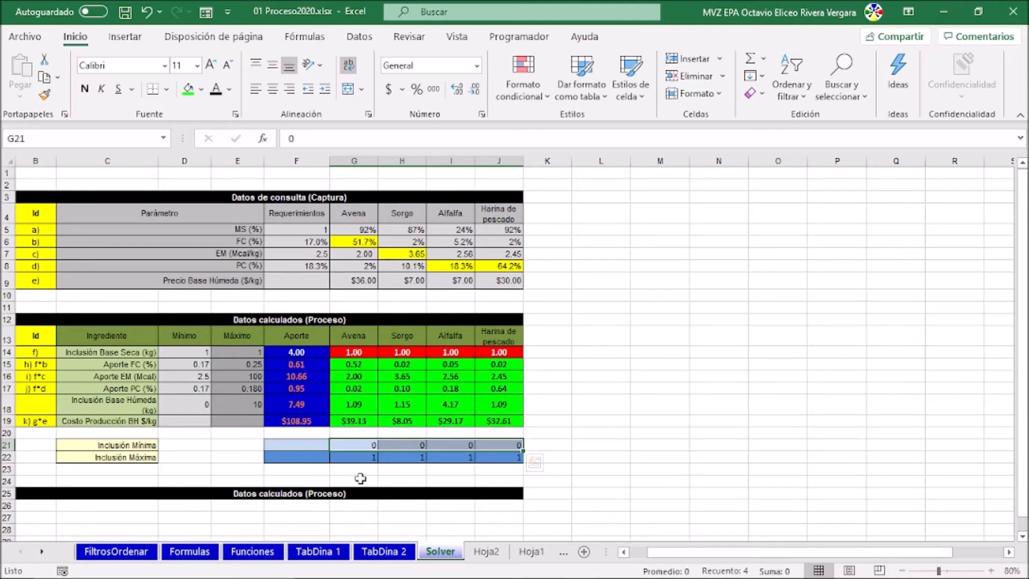
left_click(356, 458)
left_click_drag(354, 458, 499, 458)
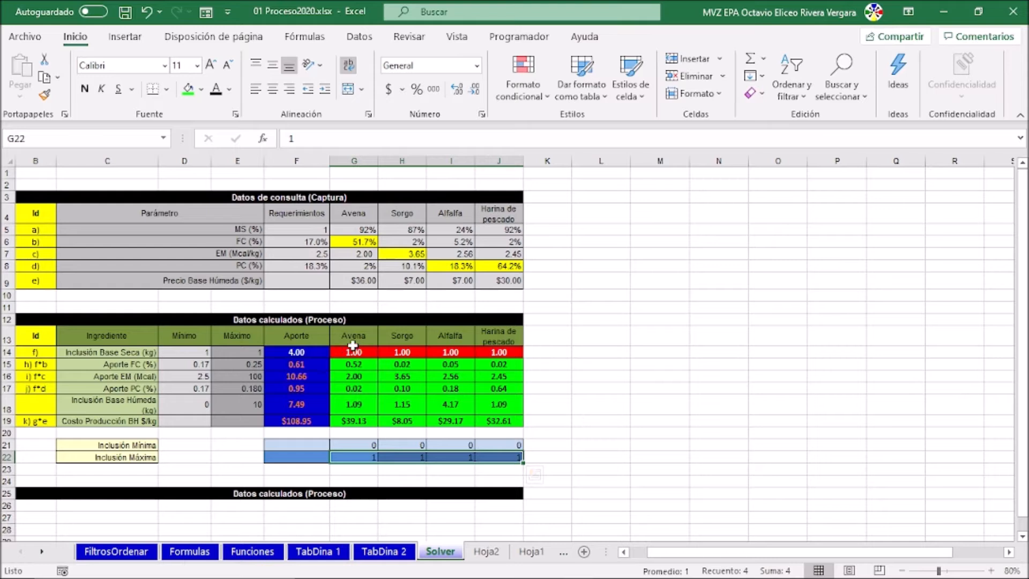
left_click(367, 445)
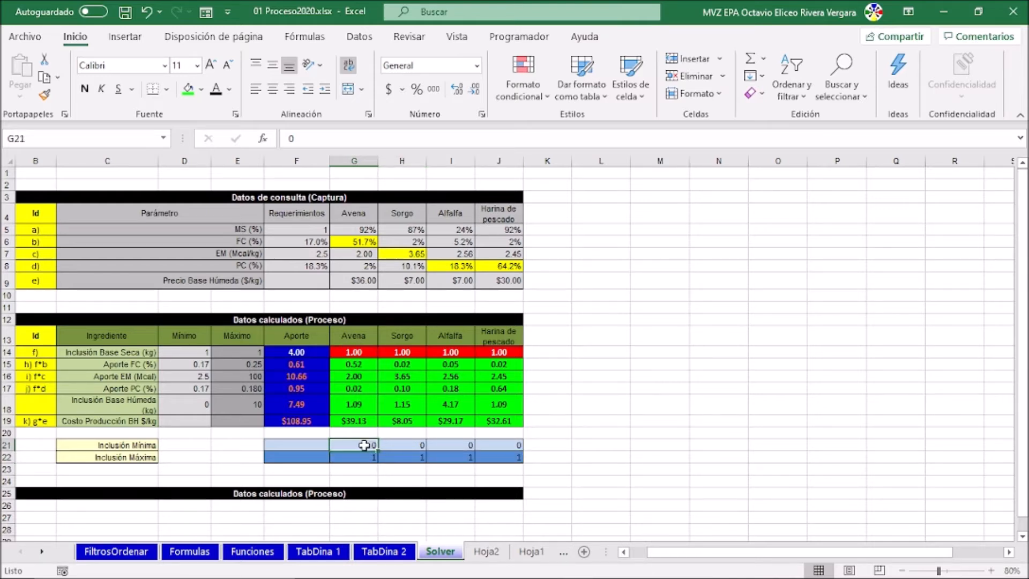
left_click_drag(363, 448, 364, 454)
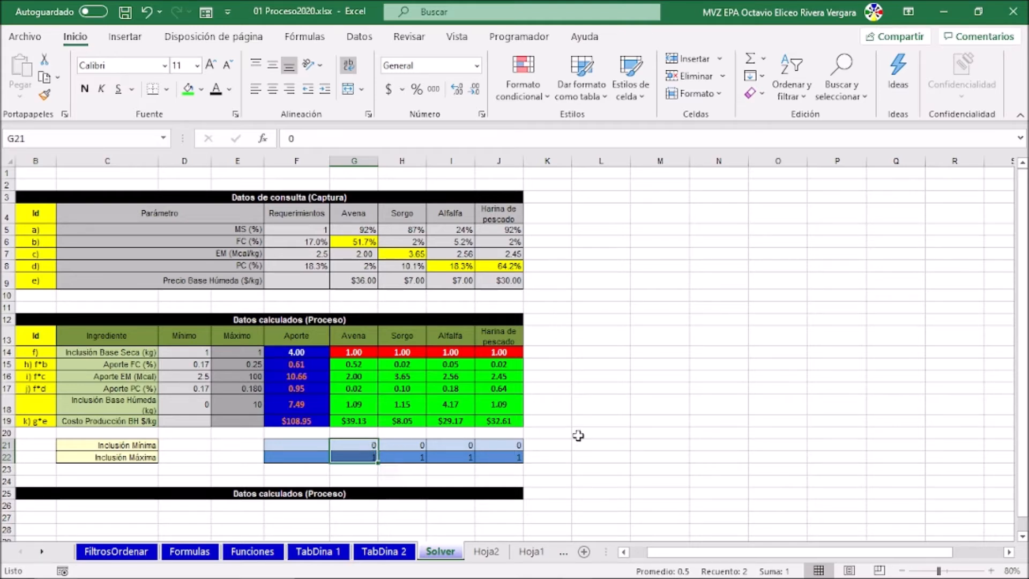
left_click(573, 401)
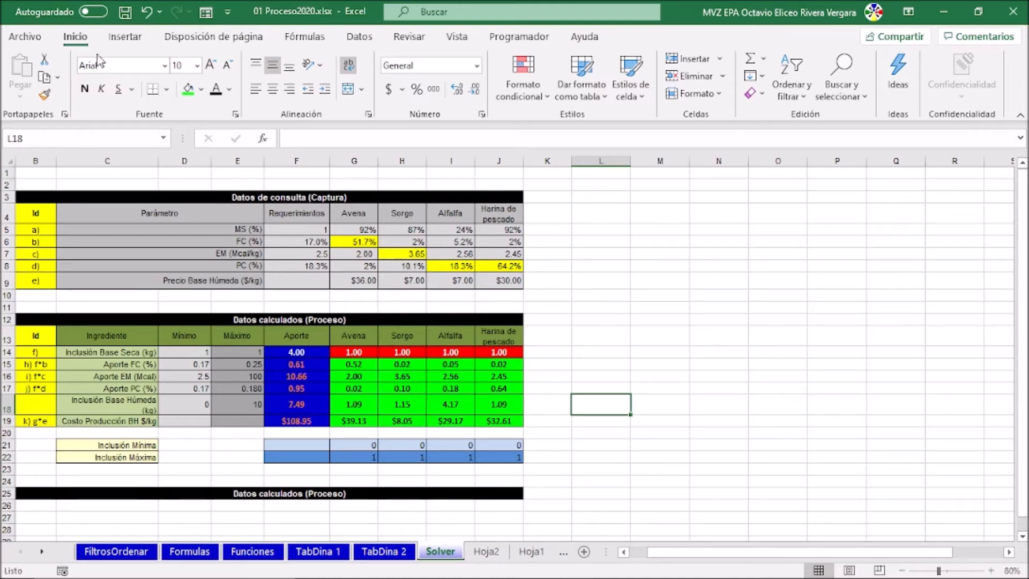
- Check in the Excel options that the Solver add-in is listed among the active application add-ins
left_click(27, 38)
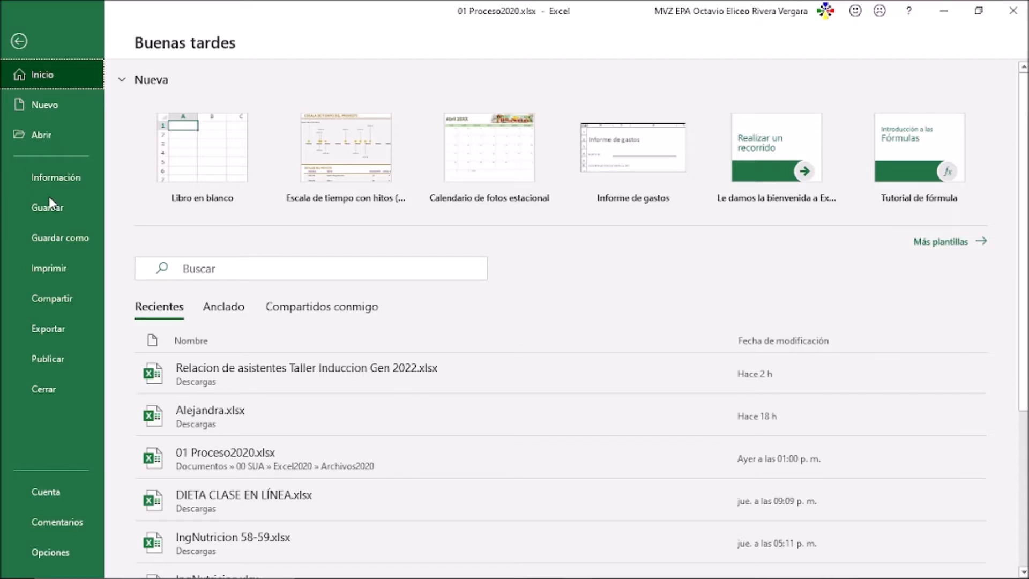
left_click(41, 548)
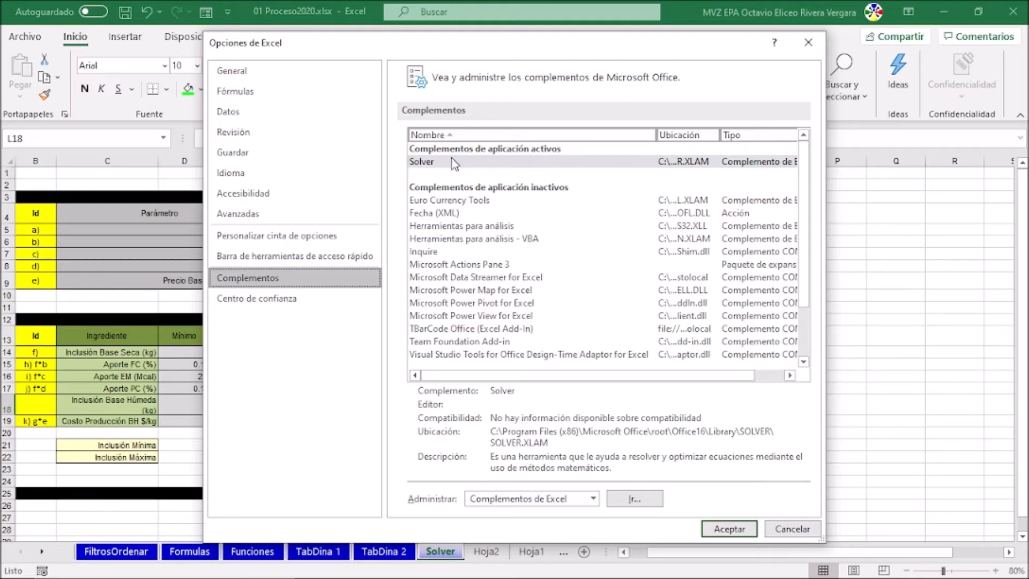
left_click(421, 162)
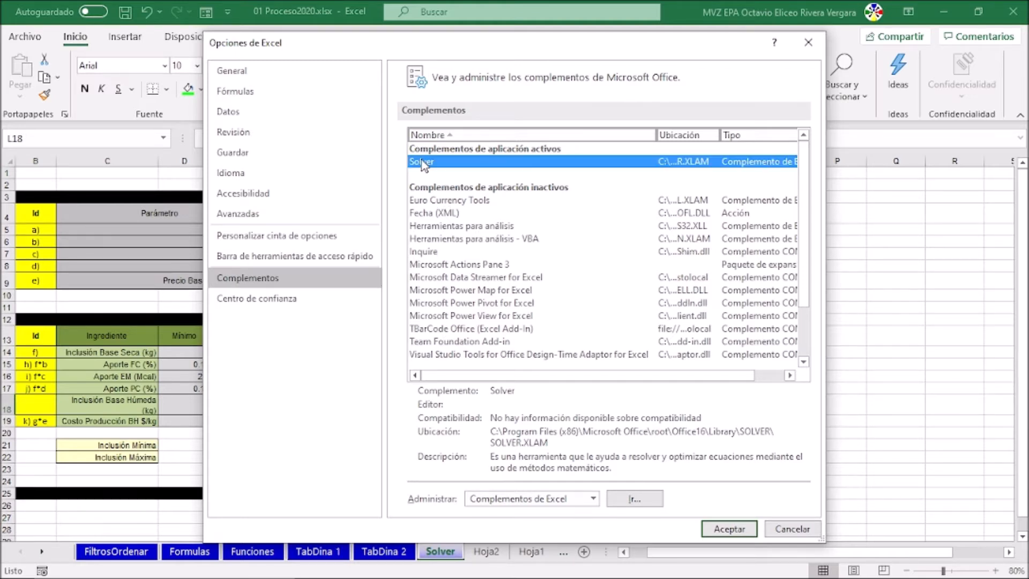
left_click(727, 531)
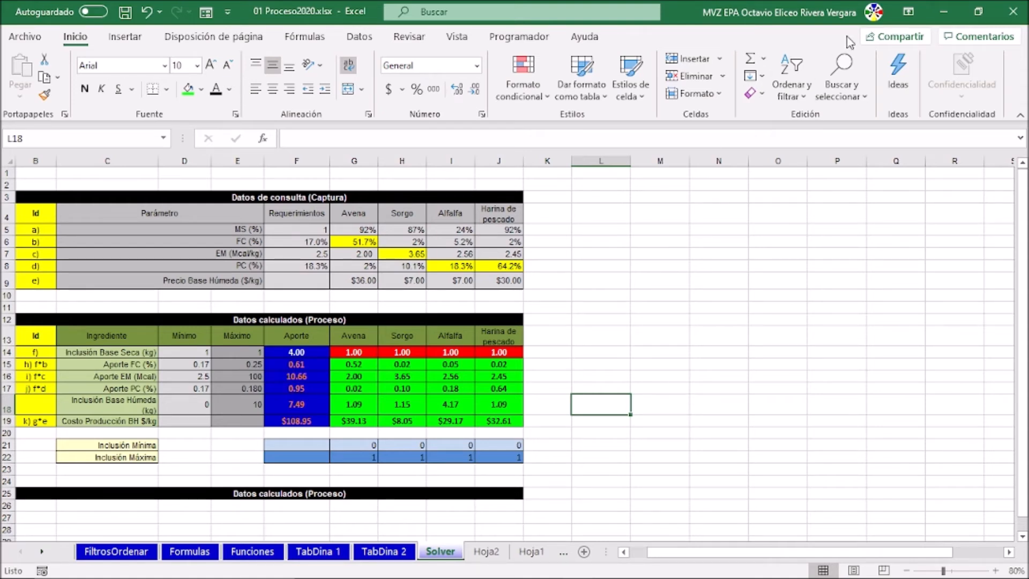
left_click(358, 38)
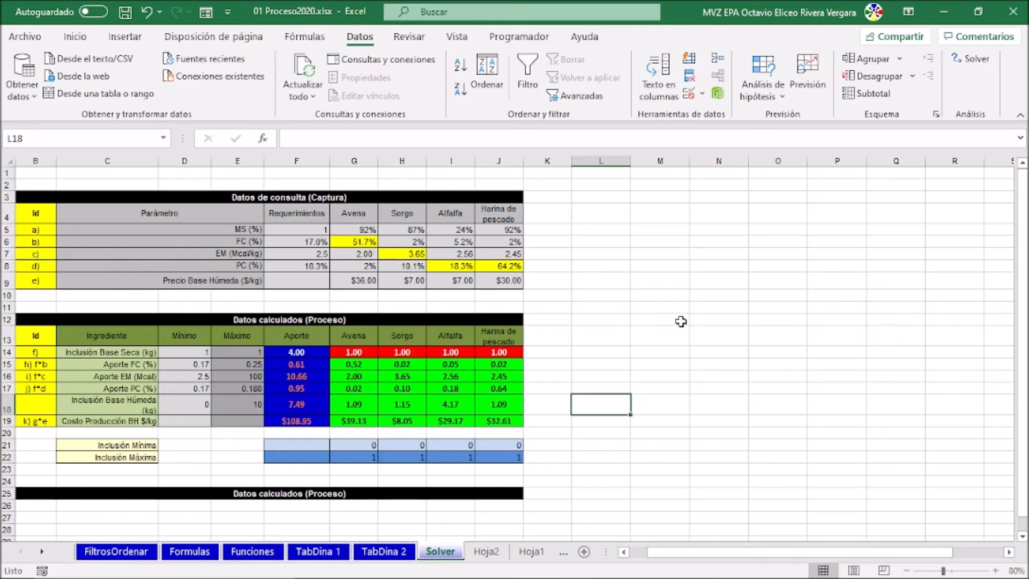
left_click(966, 62)
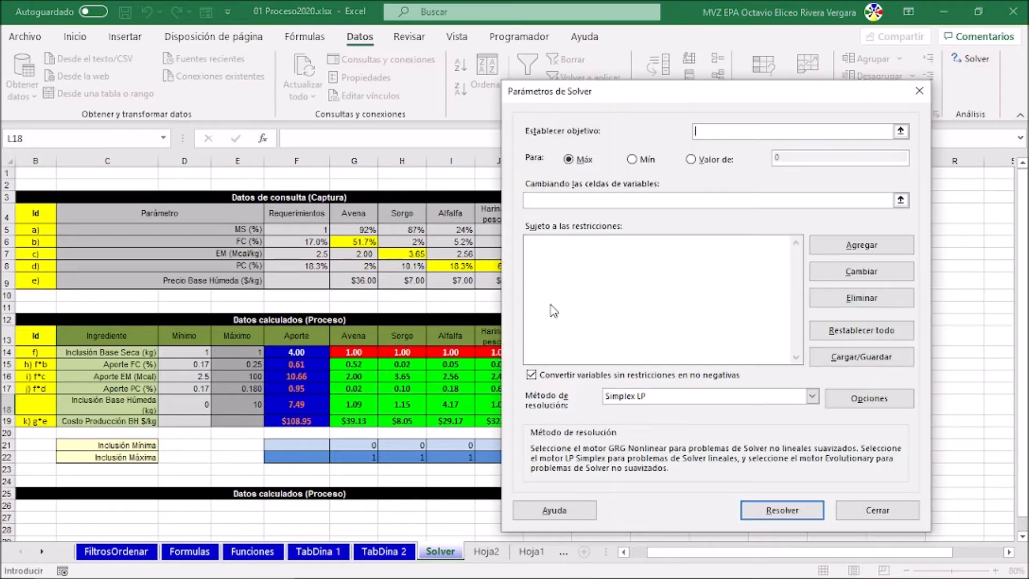
left_click_drag(660, 98, 703, 91)
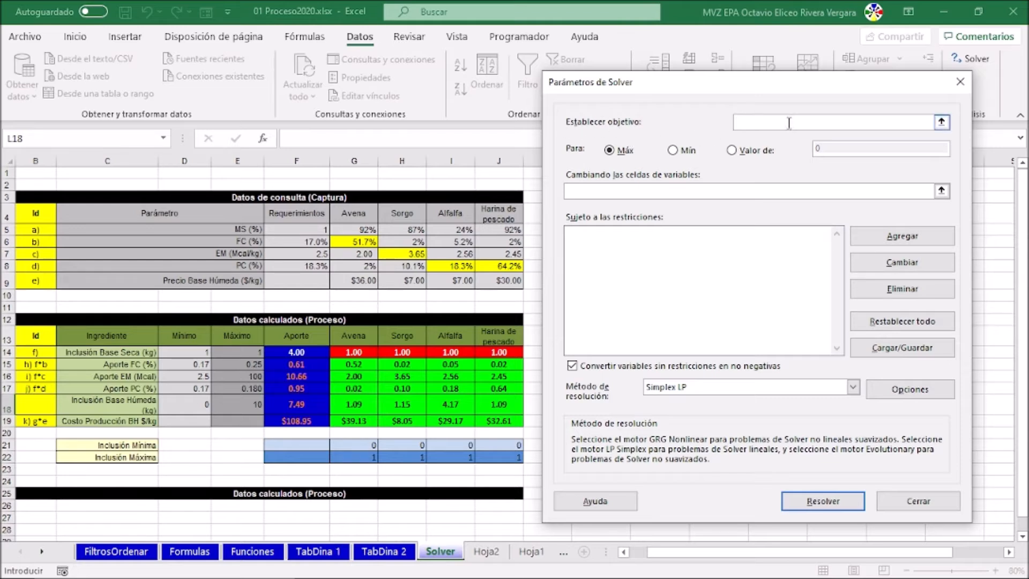
left_click(8, 280)
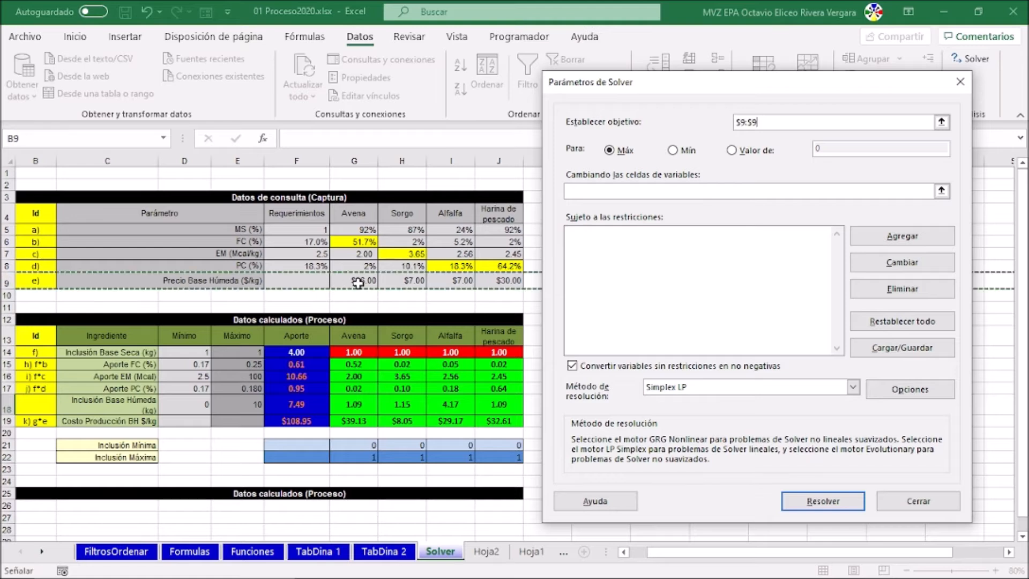
left_click(309, 297)
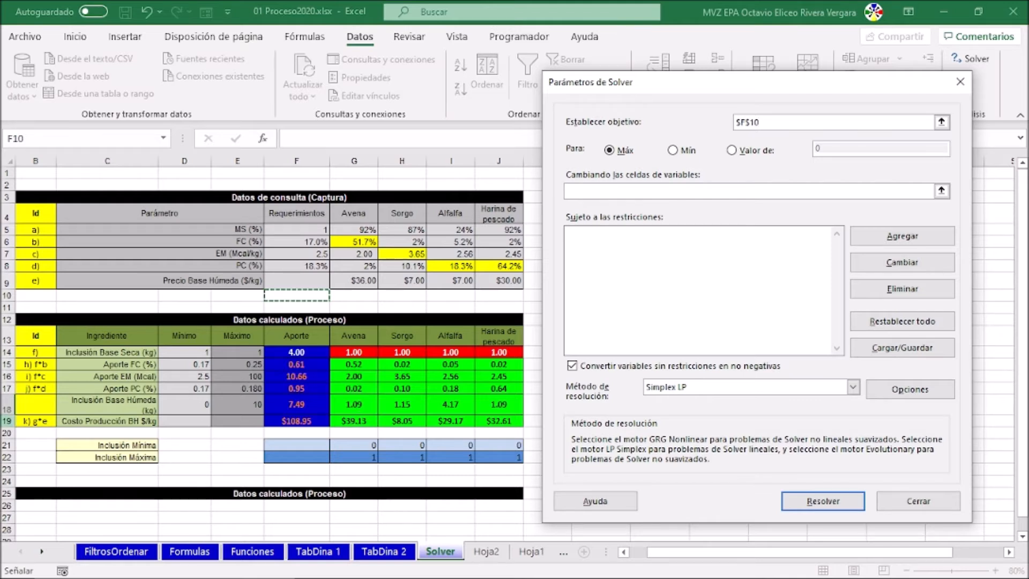
left_click(7, 421)
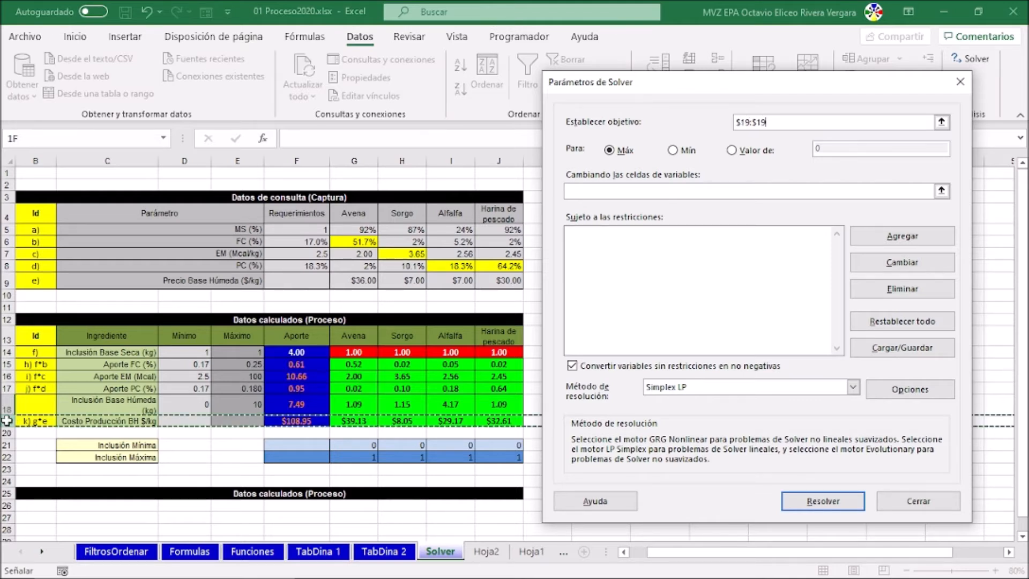
left_click(356, 420)
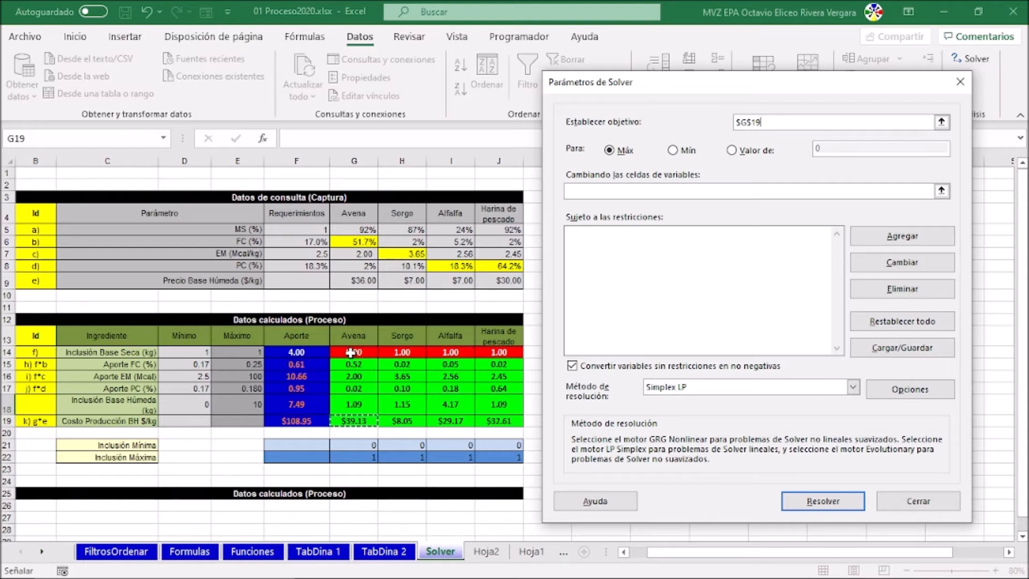
left_click(349, 403)
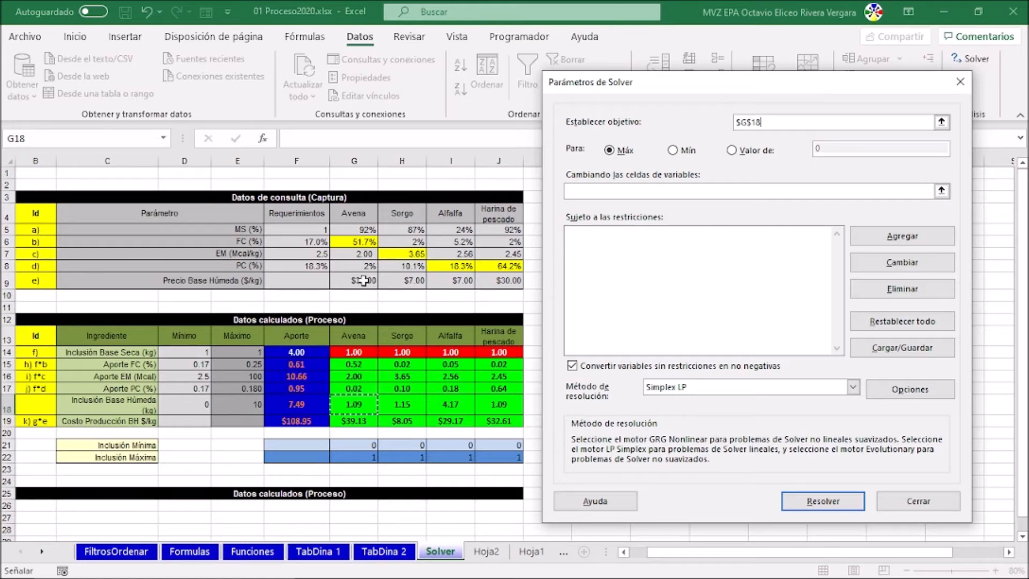
key("Escape")
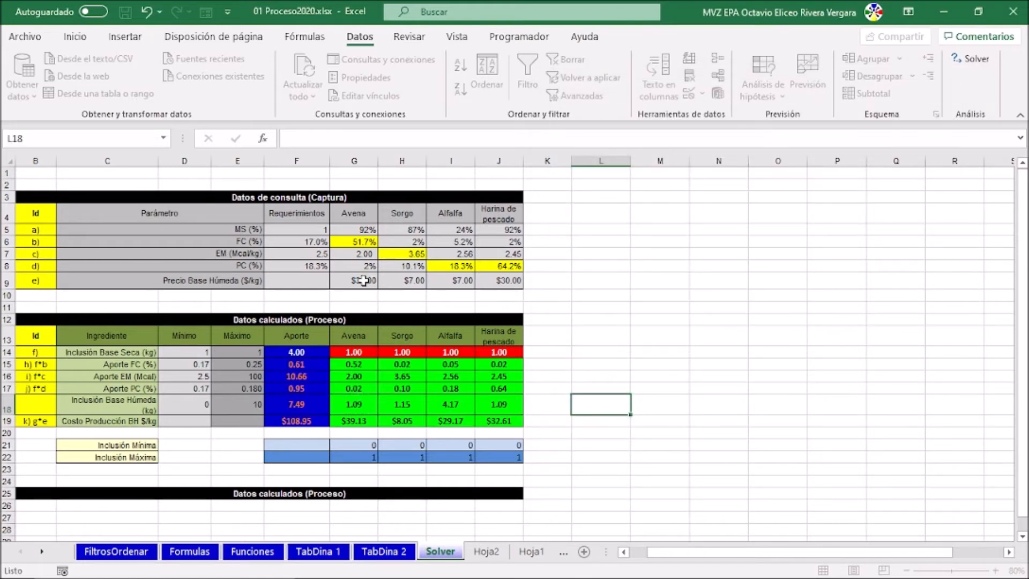
- Set the Solver objective to minimise the total production cost in cell F19
left_click(353, 422)
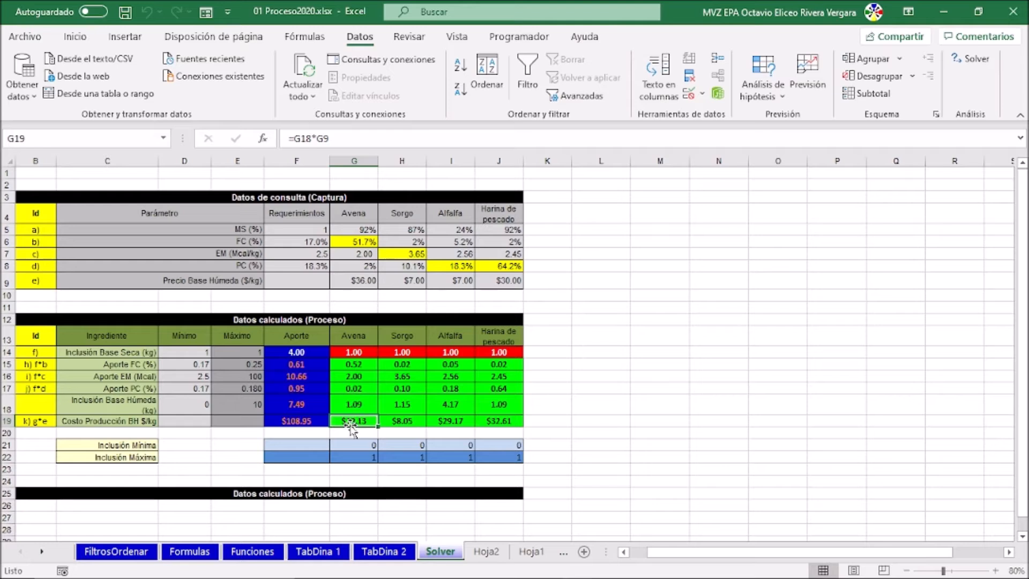
left_click(296, 421)
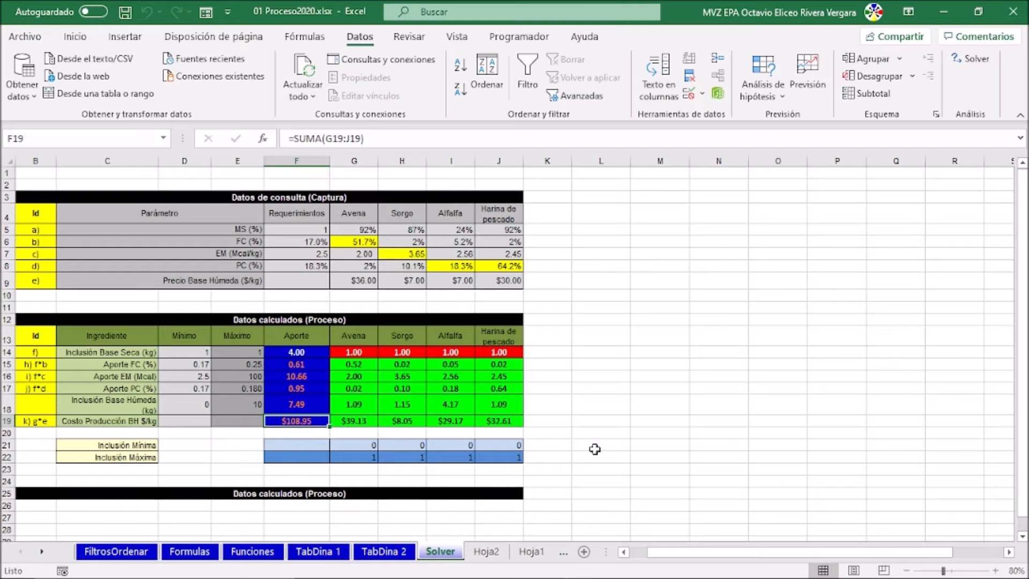
left_click(971, 63)
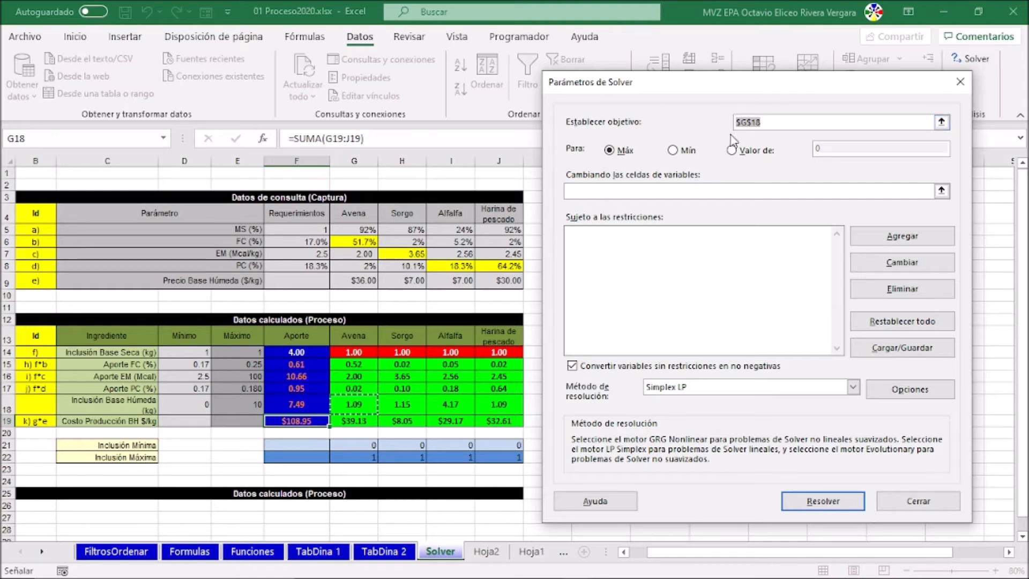
left_click(941, 124)
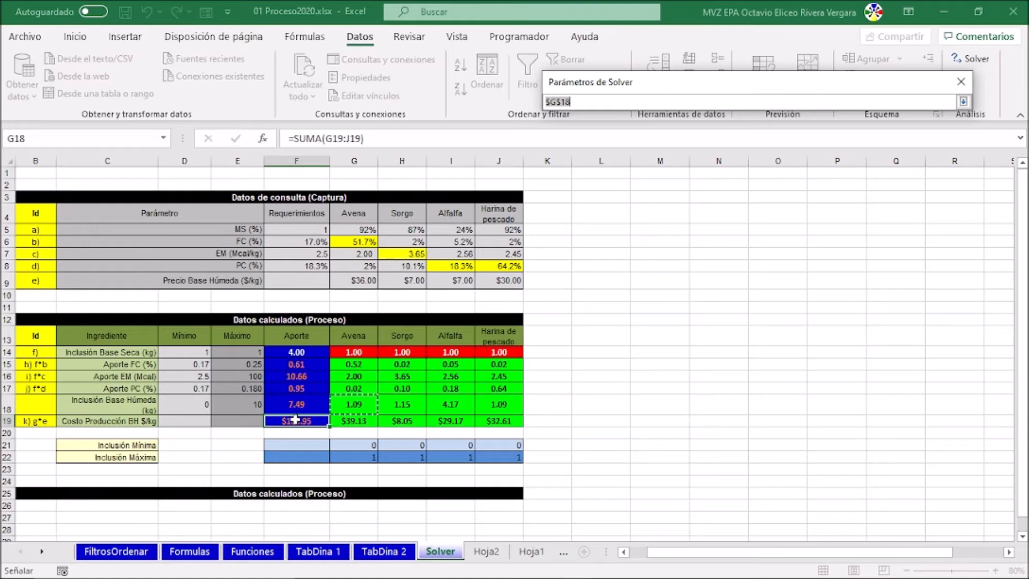
left_click(294, 422)
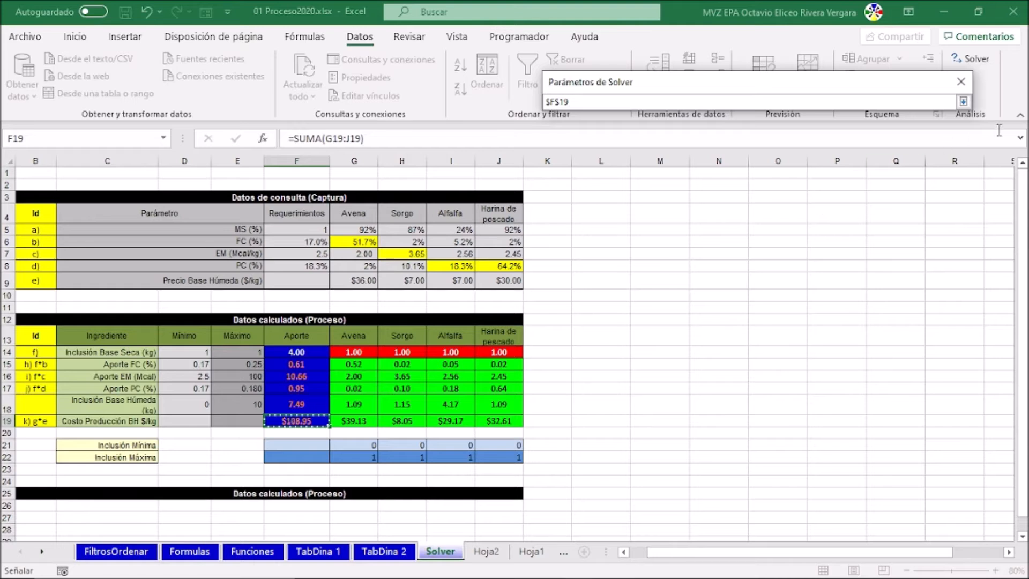
left_click(963, 101)
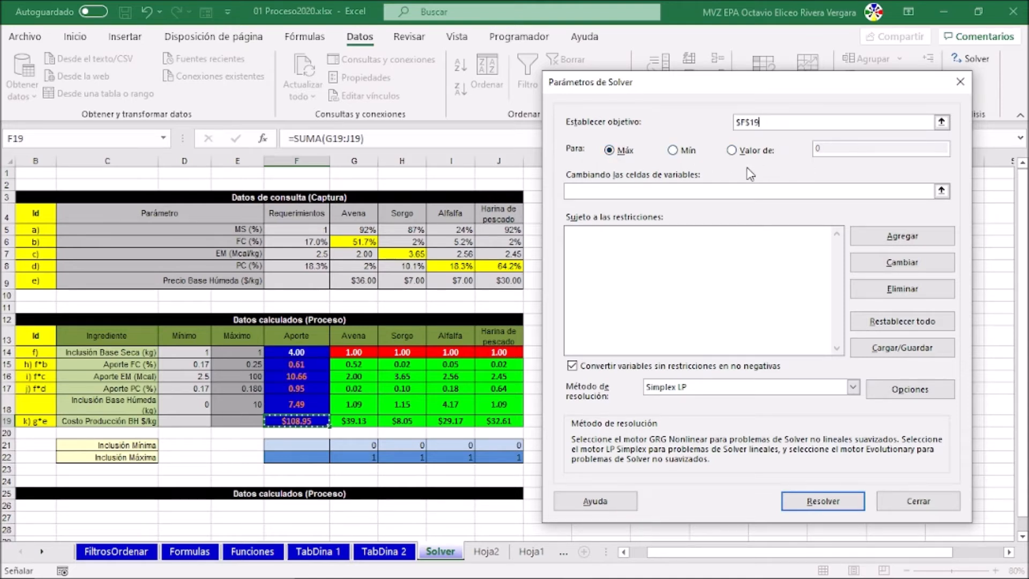
left_click(673, 152)
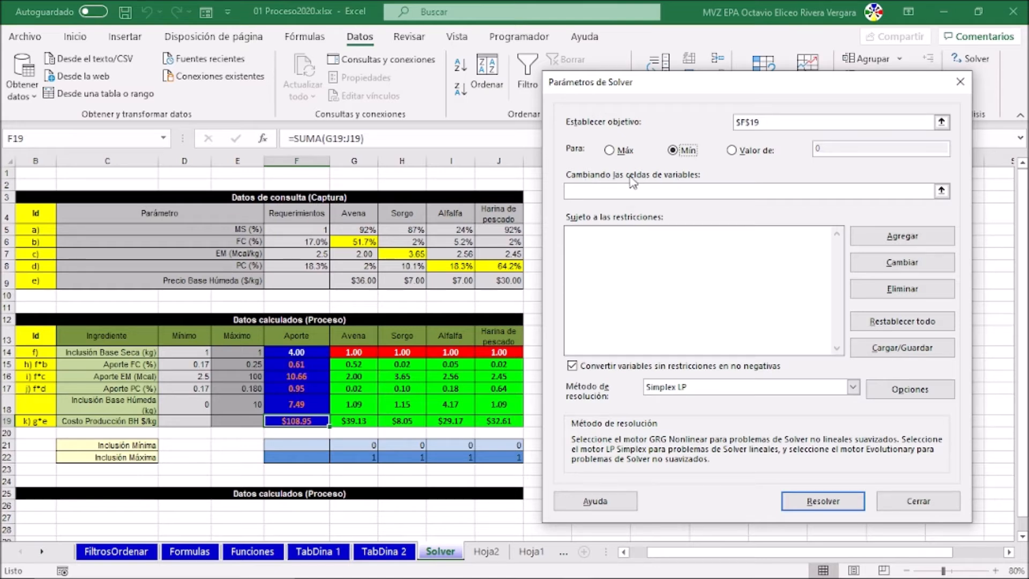
- Set the dry-basis inclusions of the four ingredients, G14:J14, as the Solver variable cells
left_click(941, 192)
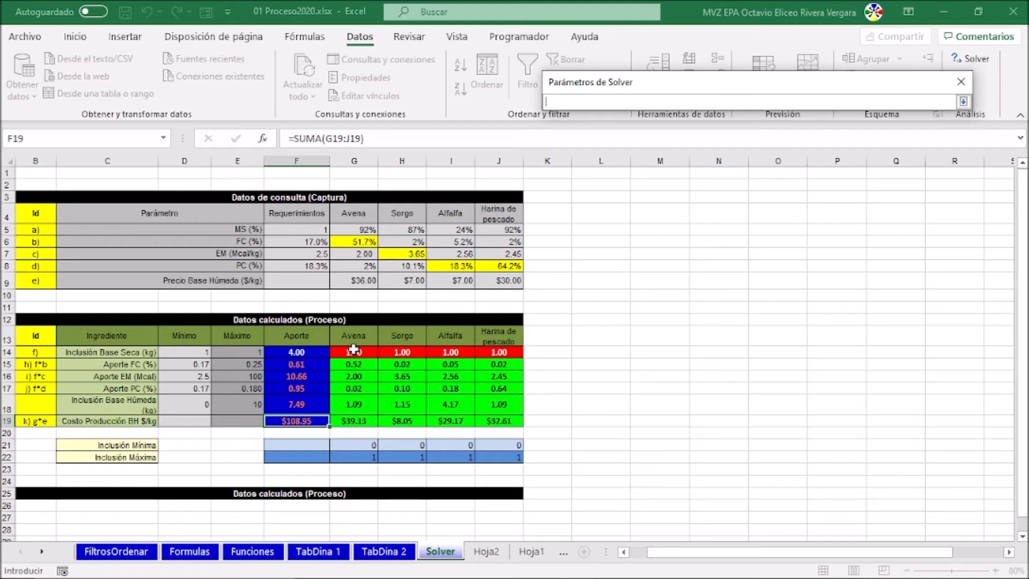
left_click_drag(351, 352, 504, 349)
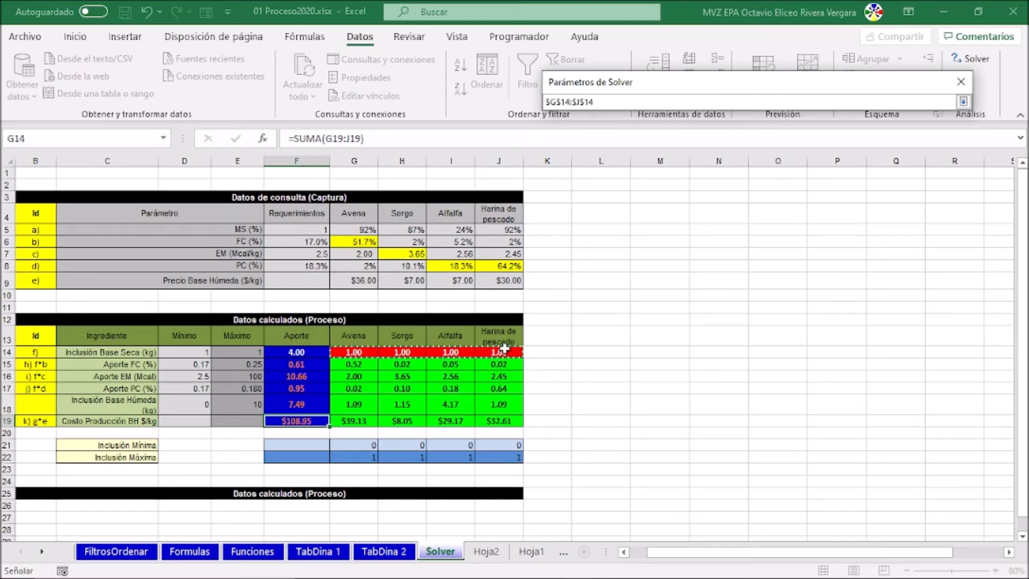
left_click(964, 100)
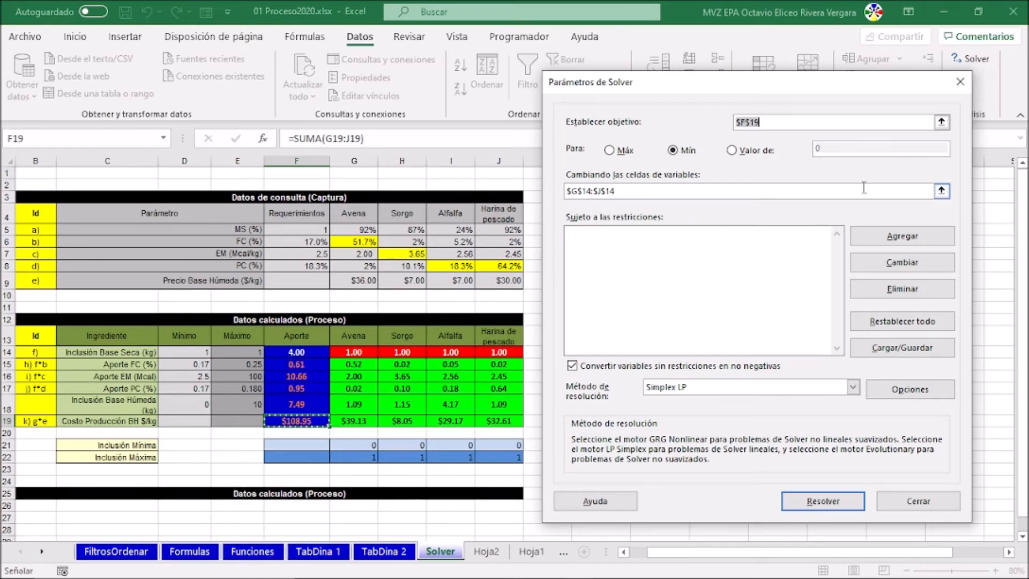
- Add a Solver constraint keeping the Aporte totals F14:F18 >= the minimums in D14:D18
left_click(899, 240)
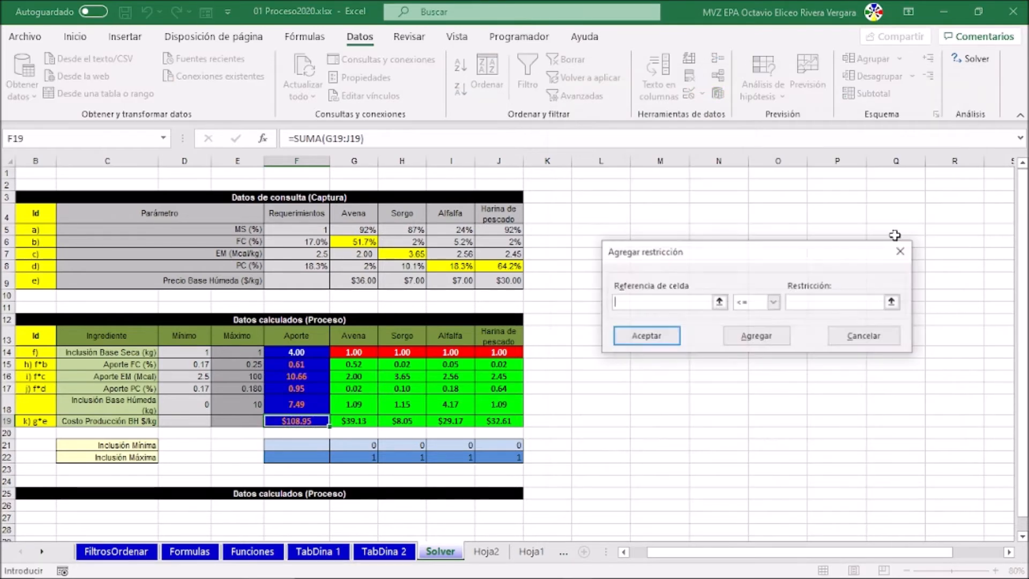
left_click(718, 303)
left_click_drag(302, 353, 295, 395)
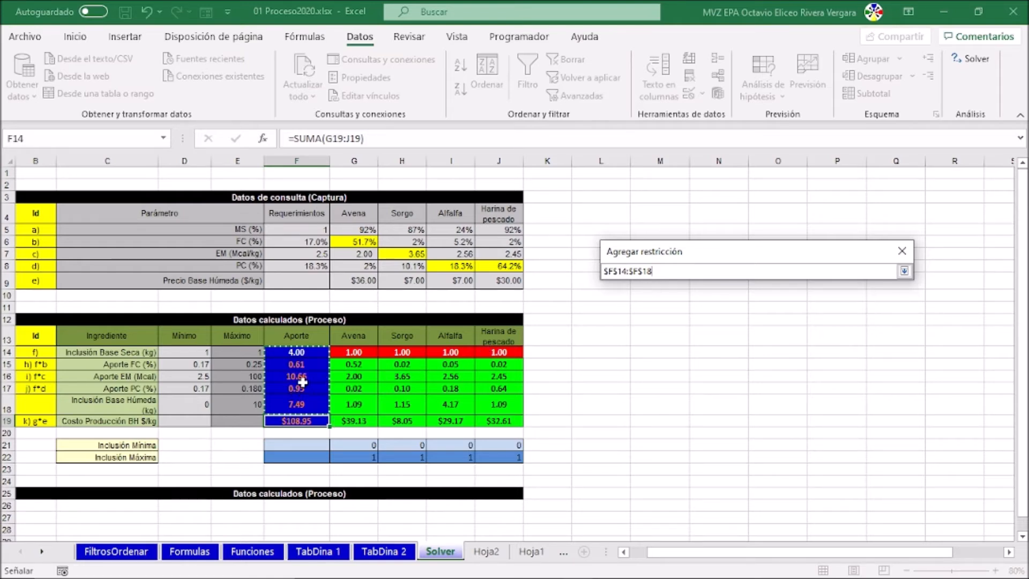
left_click(904, 272)
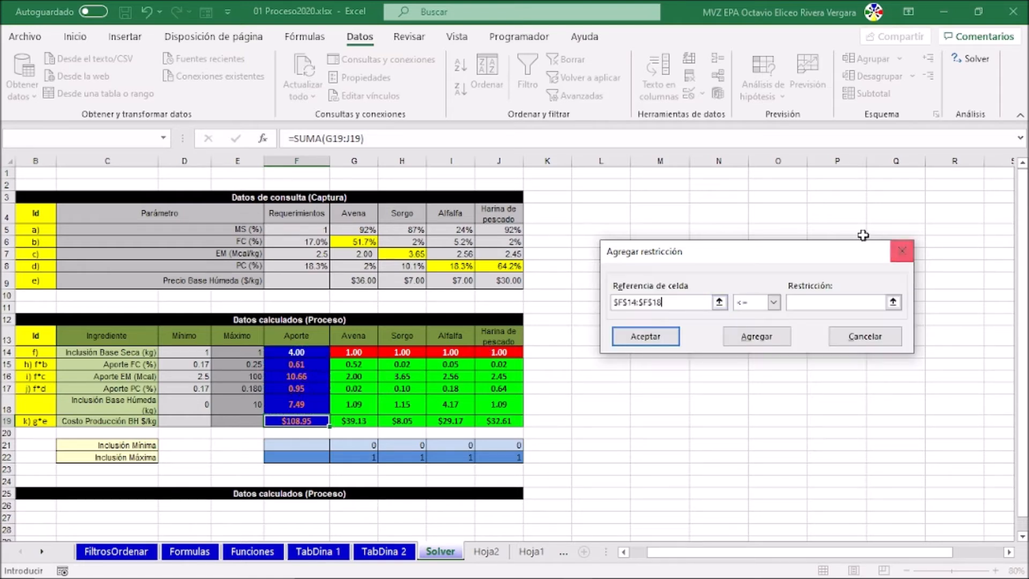
left_click(773, 304)
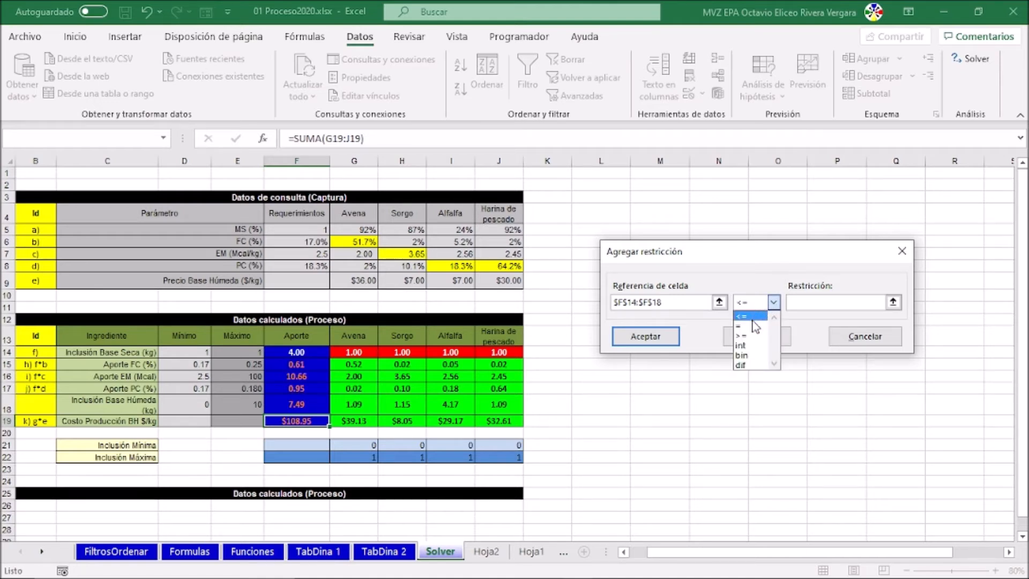
left_click(746, 336)
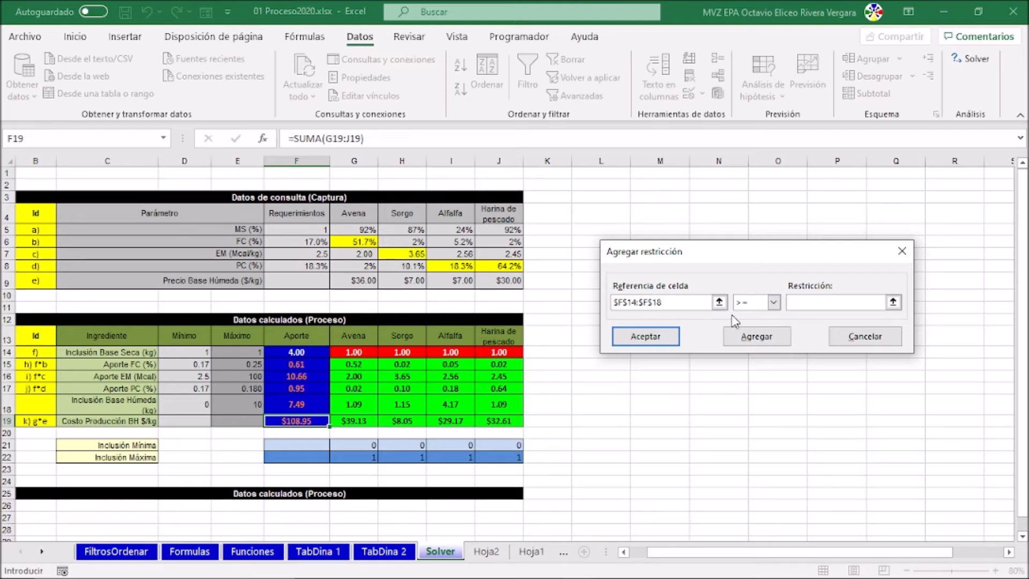
left_click(893, 303)
left_click_drag(203, 354, 191, 406)
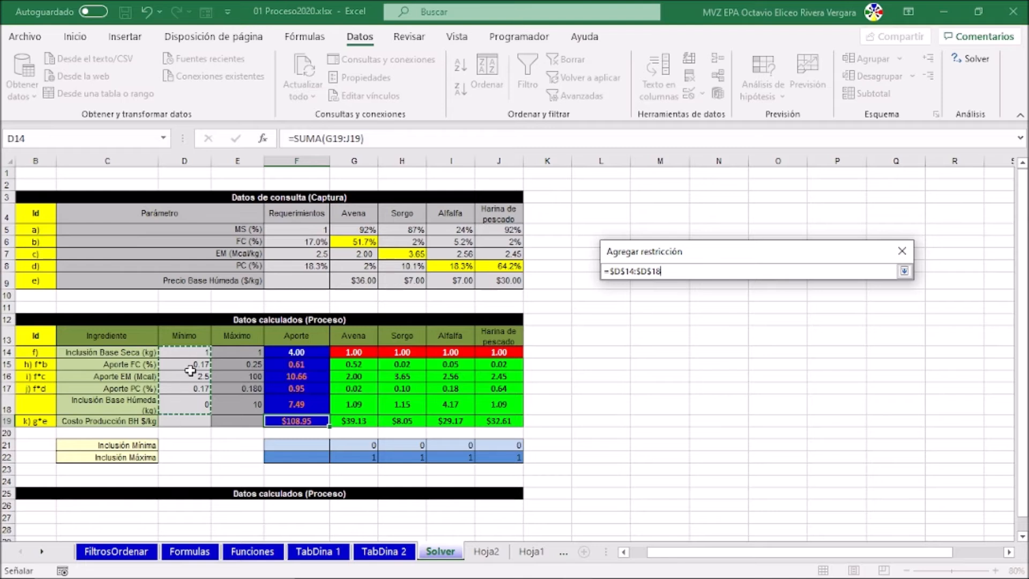
left_click(904, 271)
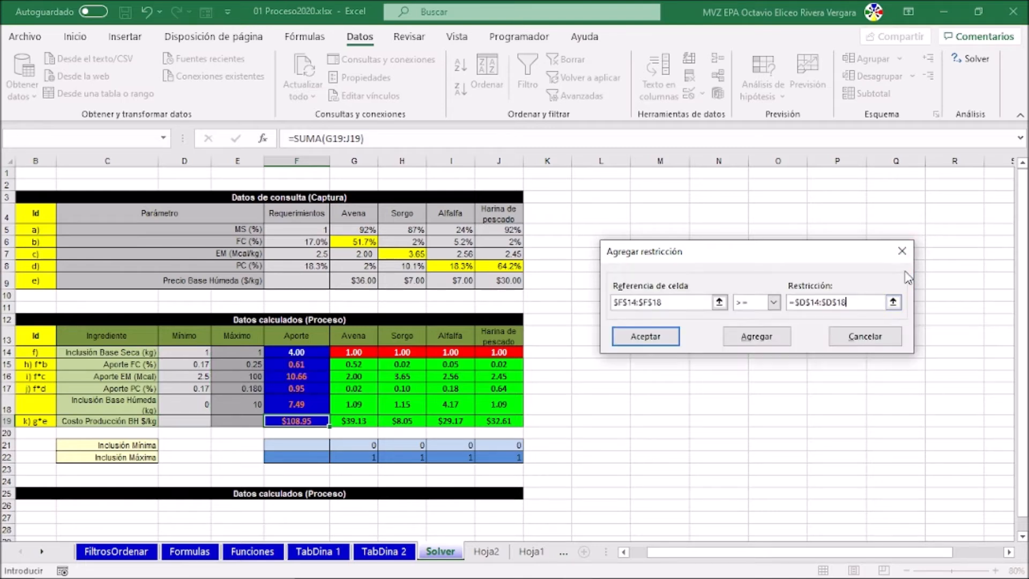
left_click(765, 339)
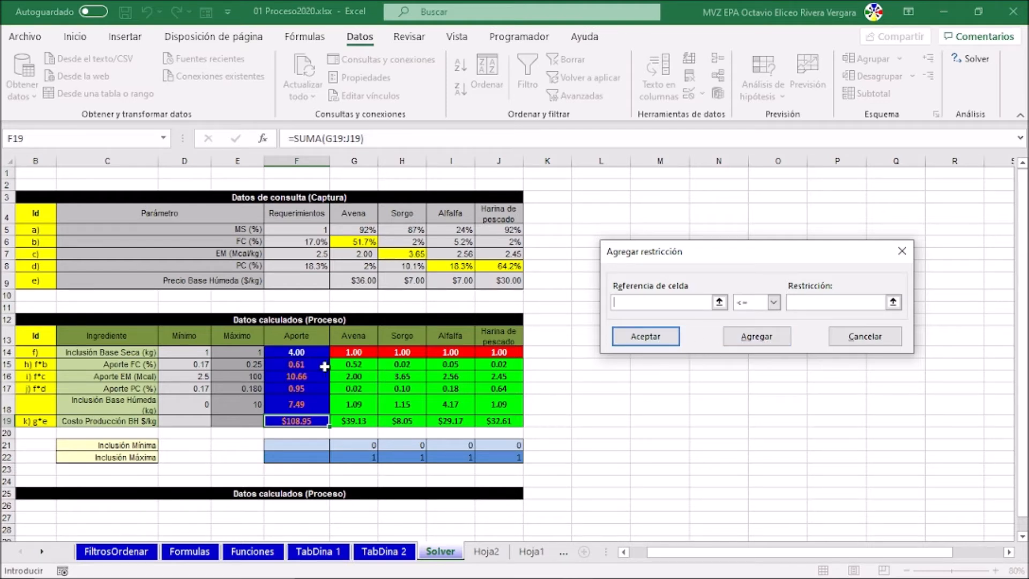
- Add a Solver constraint keeping the Aporte totals F14:F18 <= the maximums in E14:E18
left_click_drag(304, 352, 293, 405)
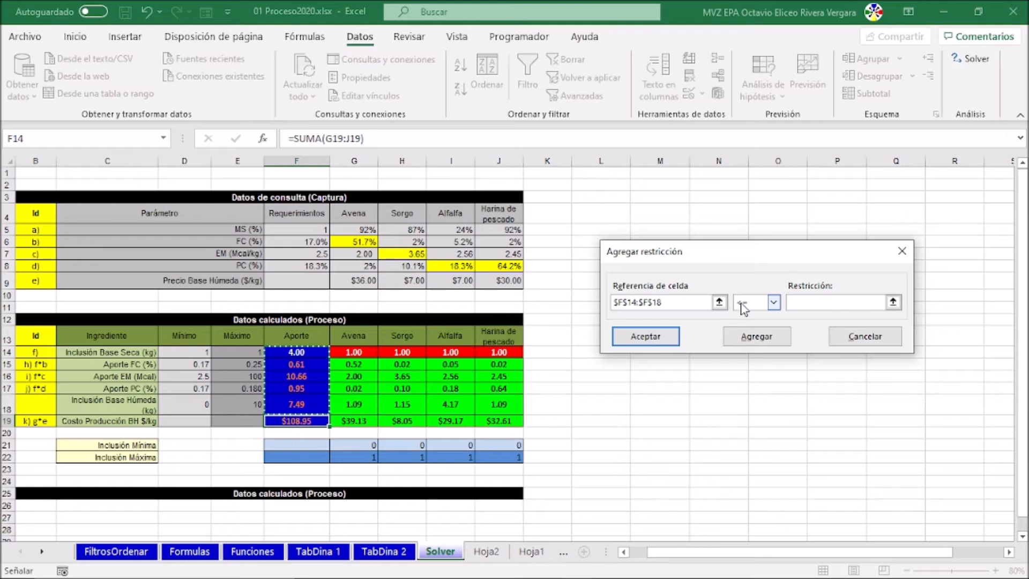
left_click(893, 302)
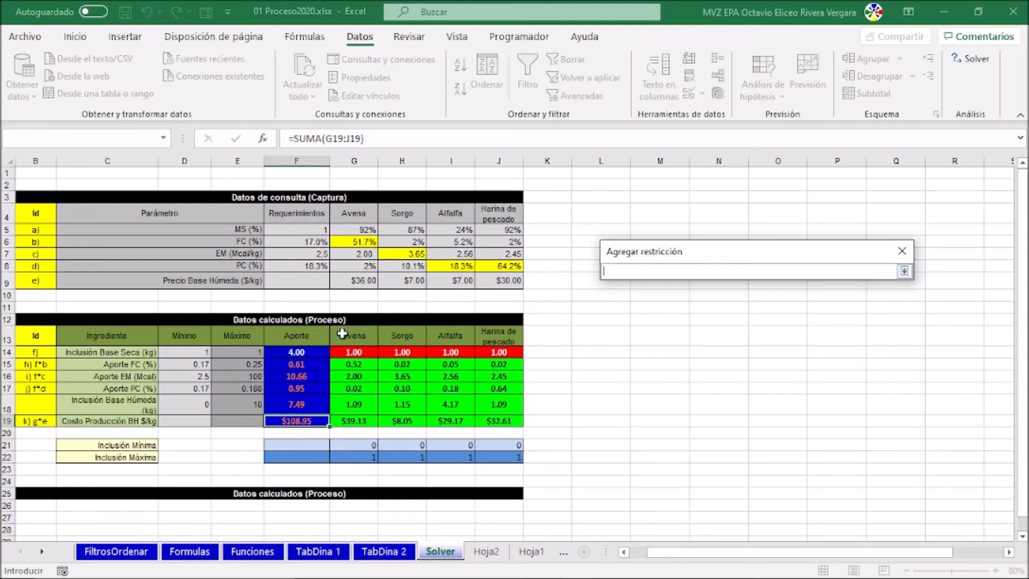
left_click_drag(251, 356, 240, 404)
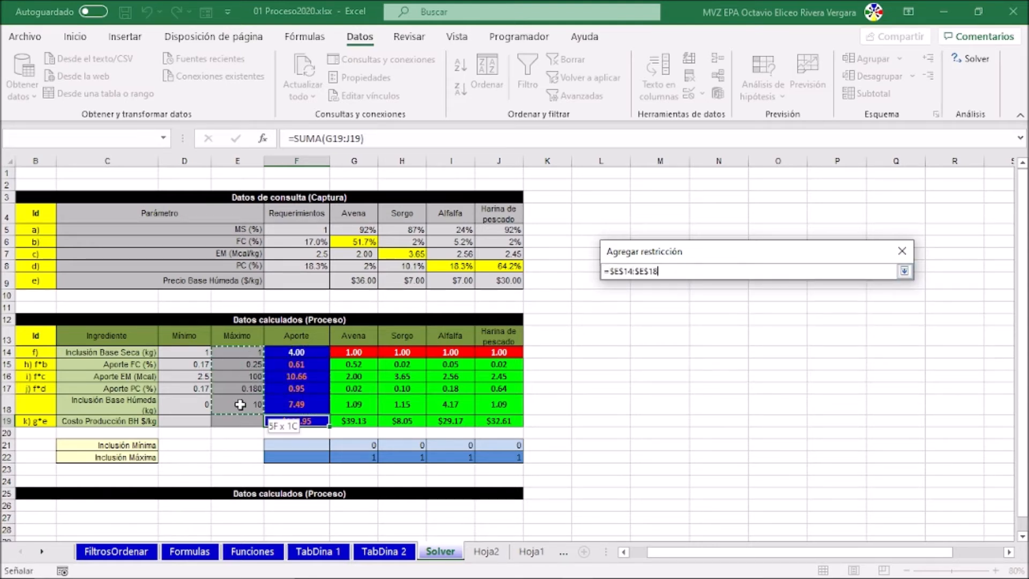
left_click(904, 271)
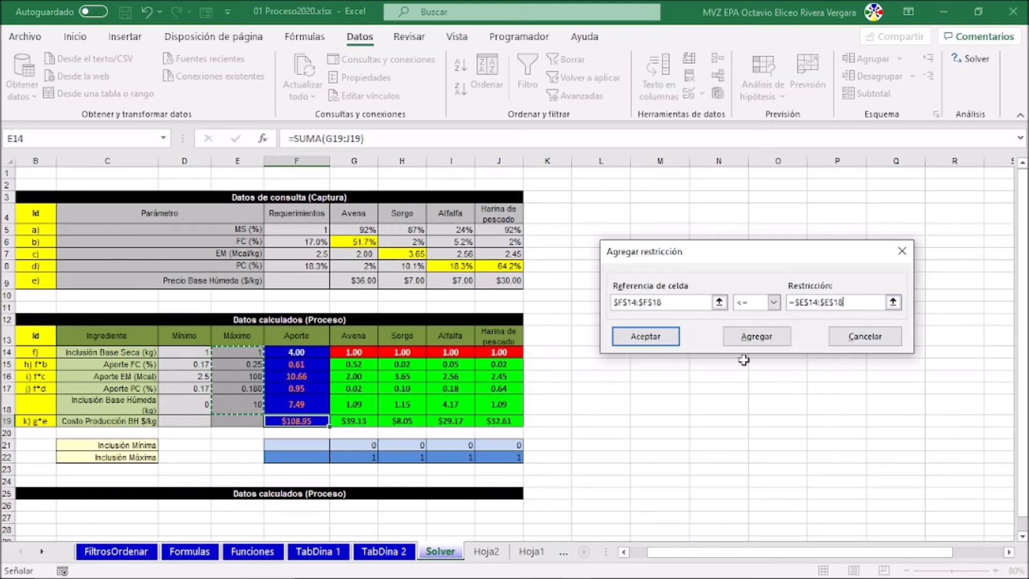
left_click(641, 338)
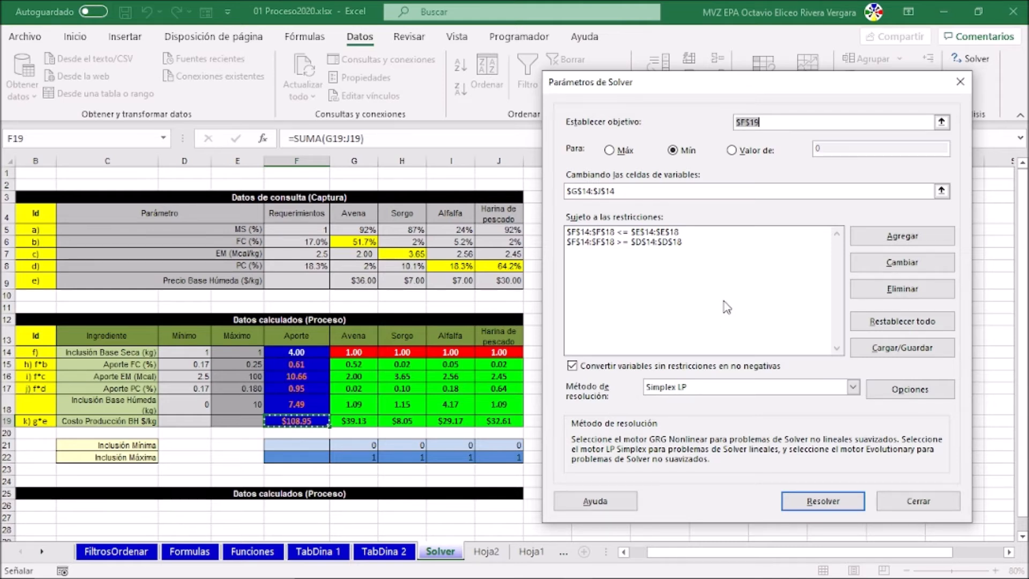
- Add a Solver constraint keeping the dry-basis inclusions G14:J14 >= the minimum inclusions in G21:J21
left_click(887, 240)
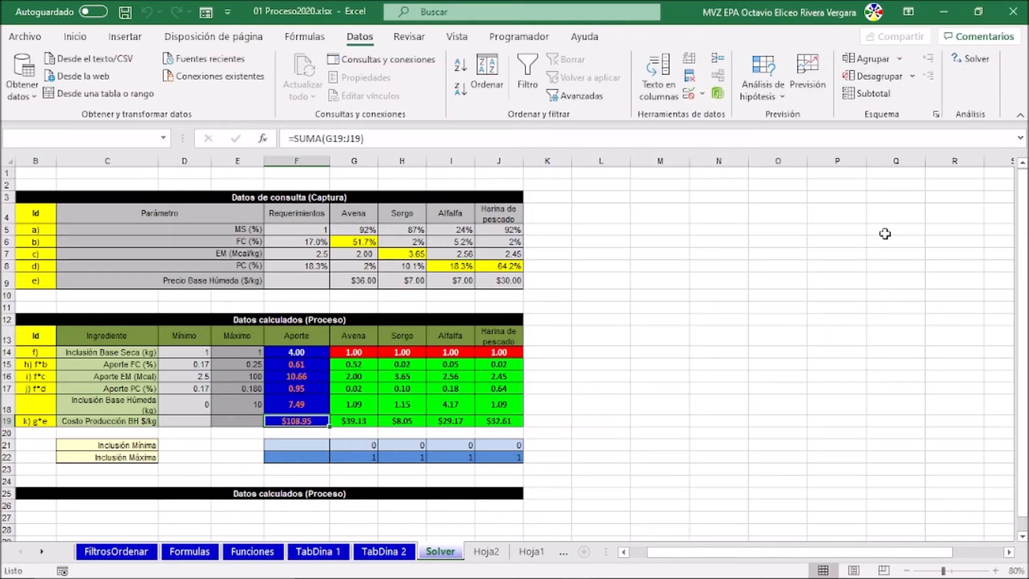
left_click_drag(353, 347, 492, 356)
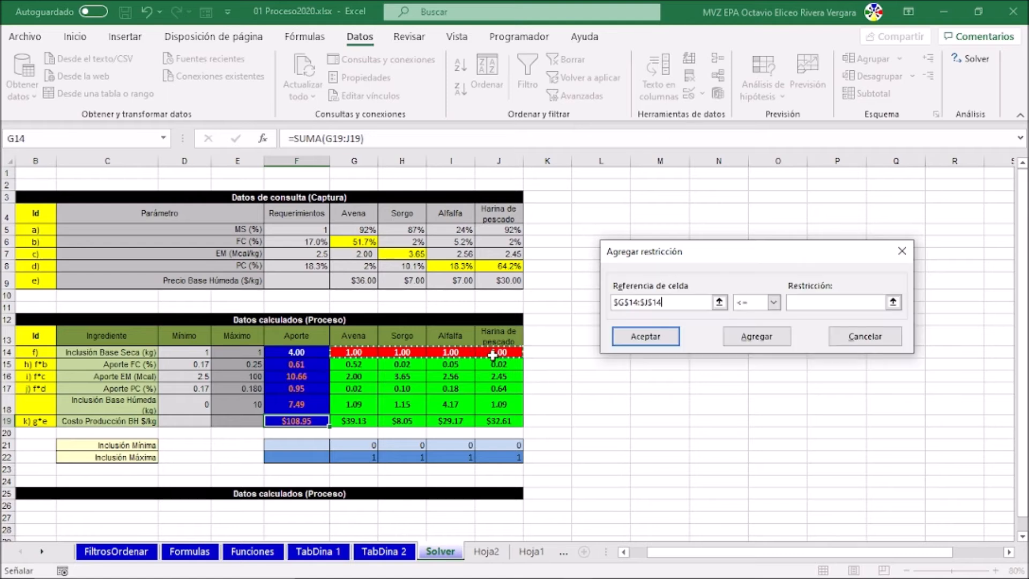
left_click(773, 302)
left_click(747, 329)
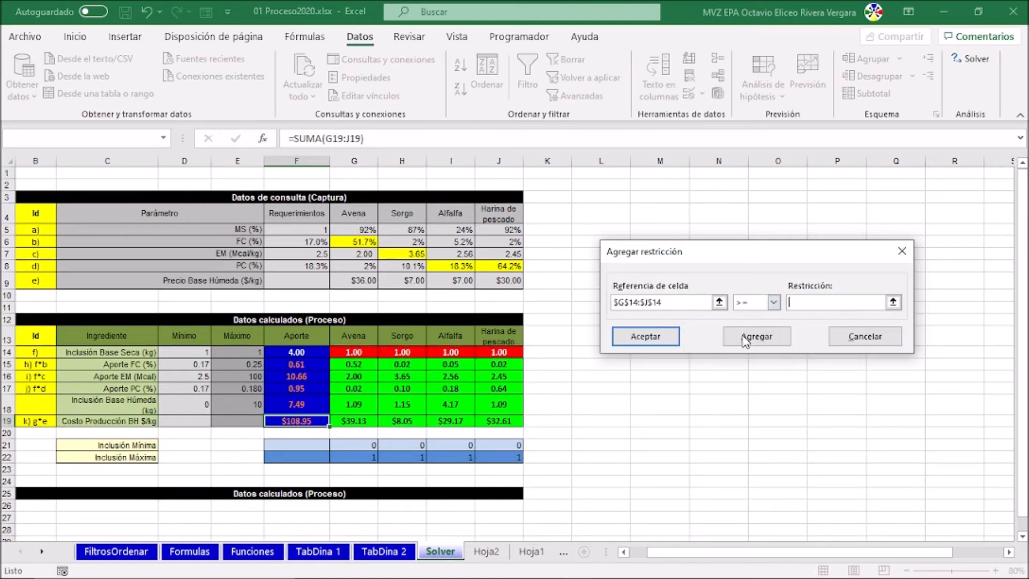
left_click(893, 303)
left_click_drag(358, 445, 499, 444)
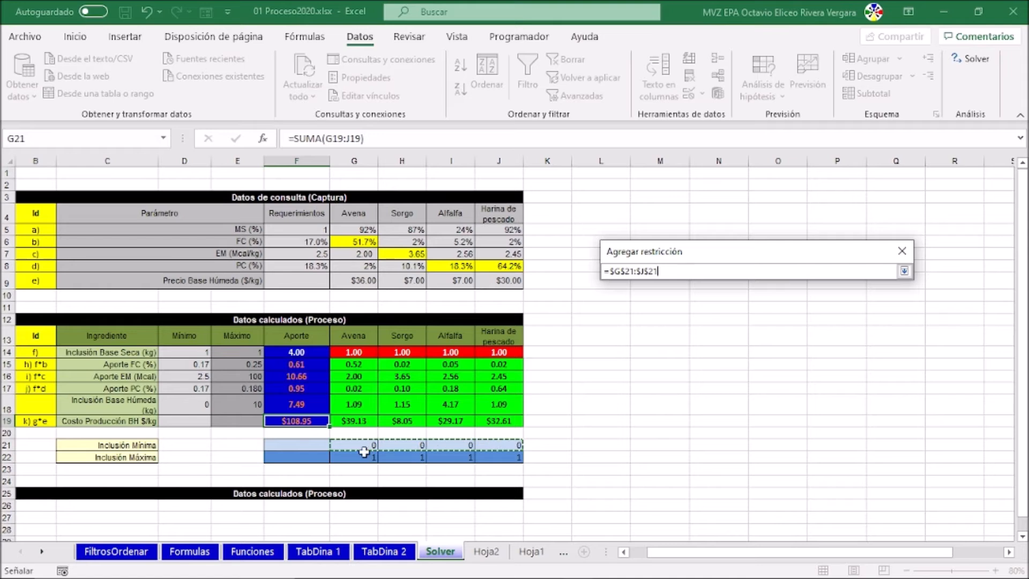
left_click(904, 271)
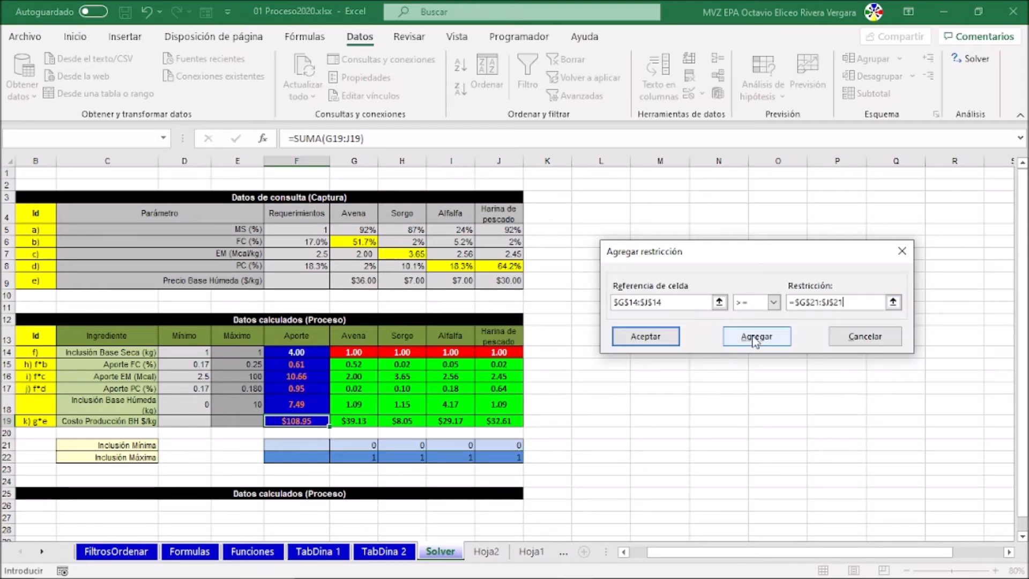
left_click(756, 337)
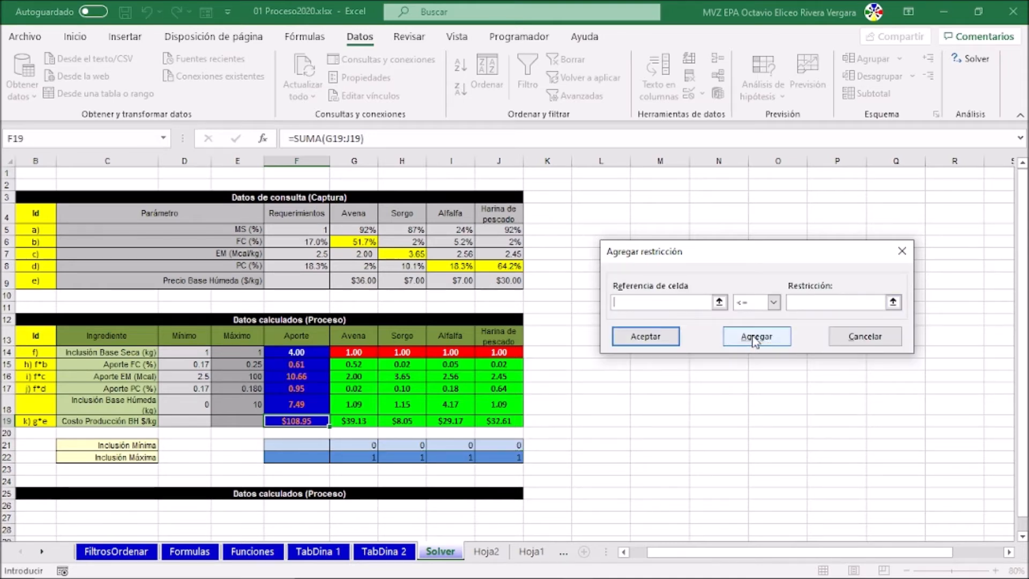
- Add a Solver constraint keeping the dry-basis inclusions G14:J14 <= the maximum inclusions in G22:J22, and finish adding constraints
left_click(719, 303)
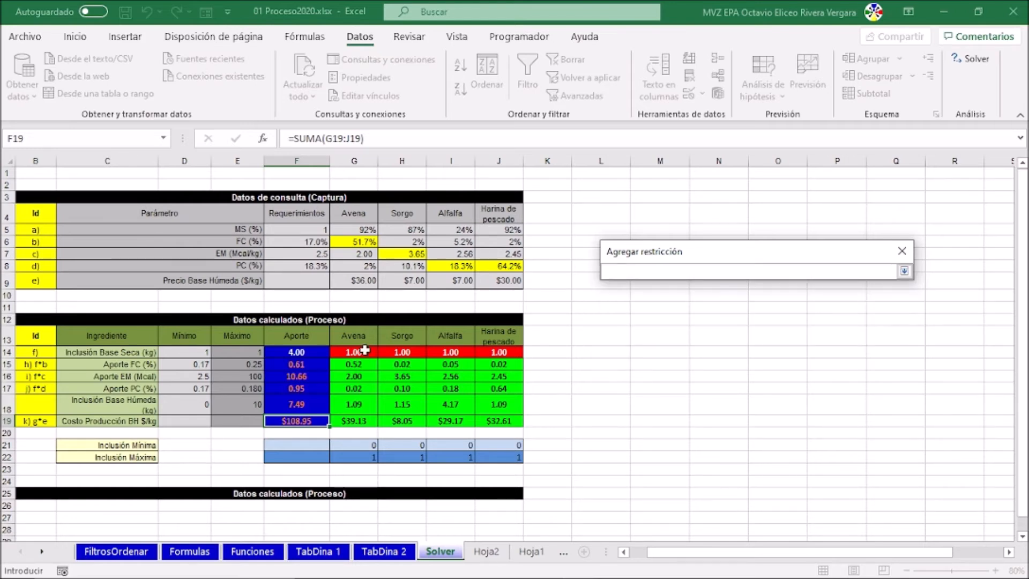
left_click_drag(365, 351, 485, 352)
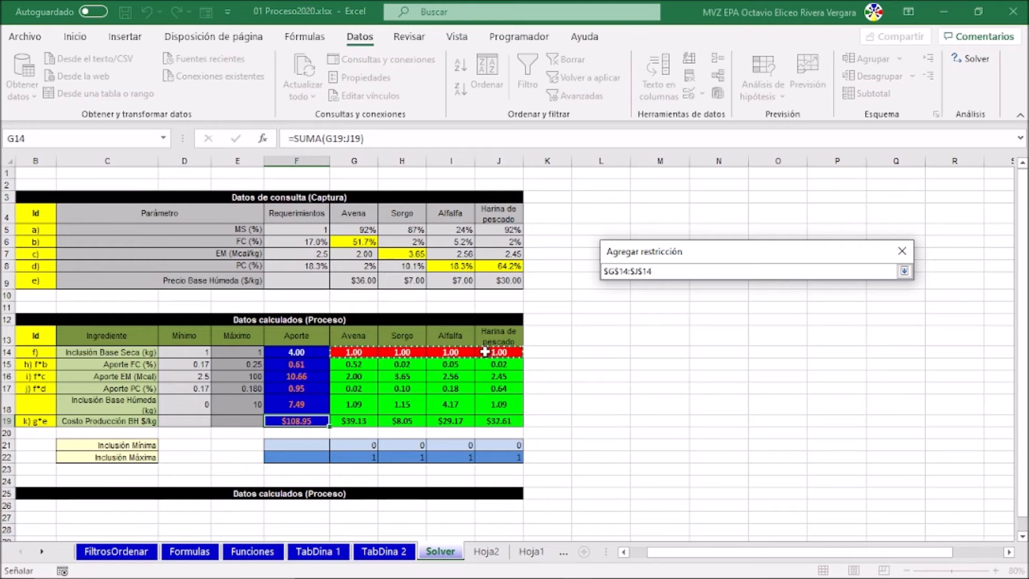
key("Return")
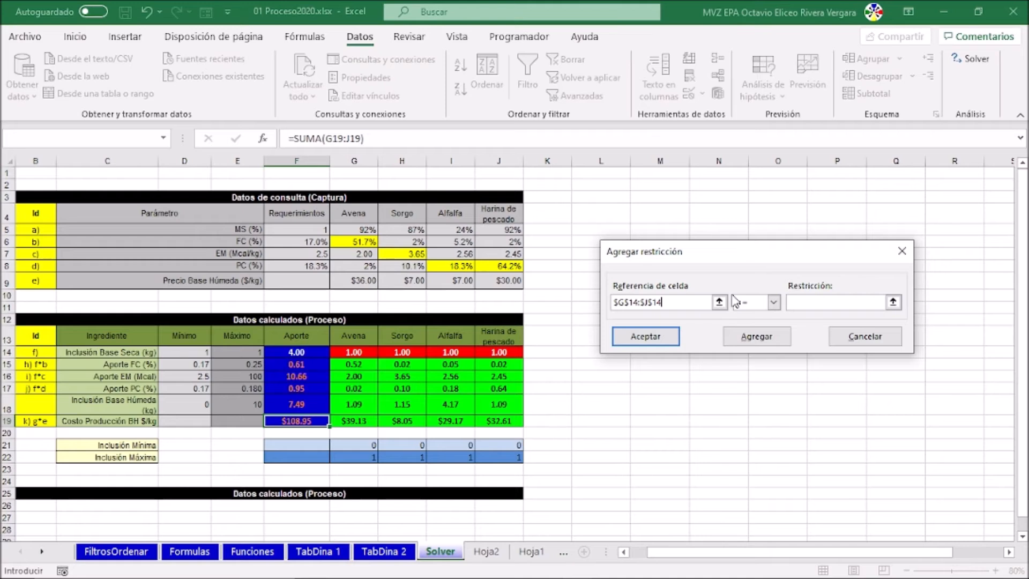
left_click(893, 303)
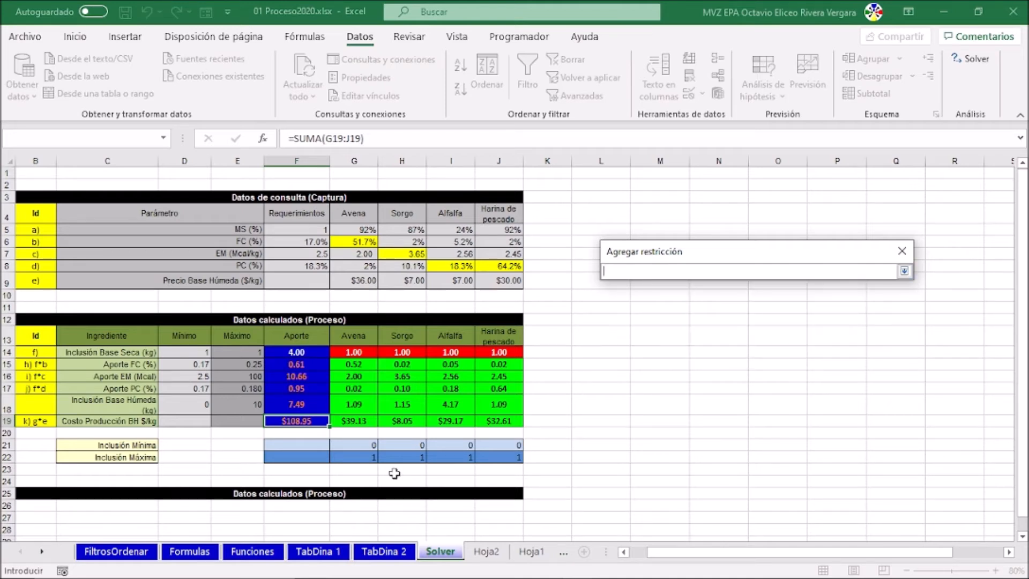
left_click_drag(364, 457, 500, 458)
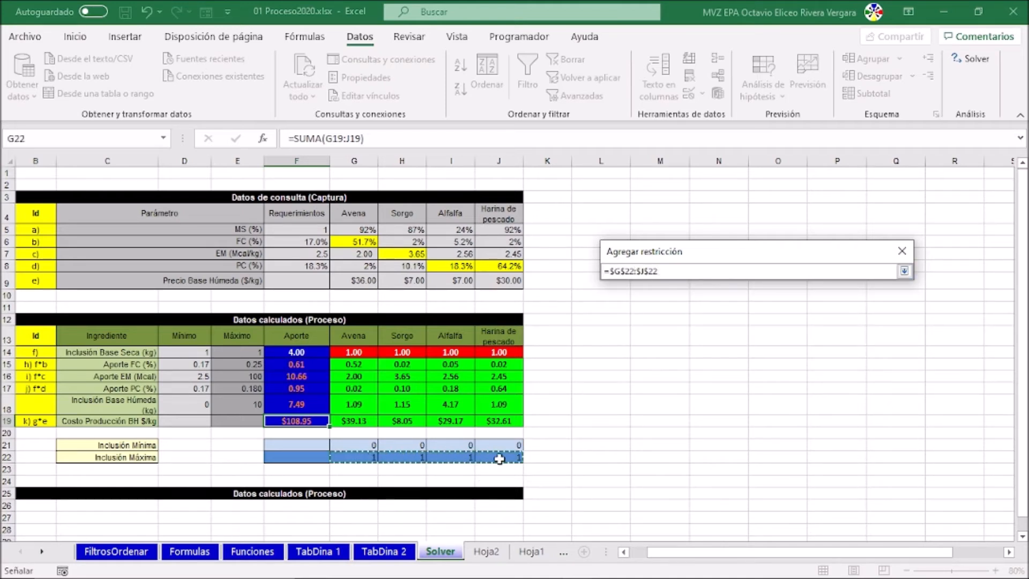
left_click(904, 272)
left_click(645, 341)
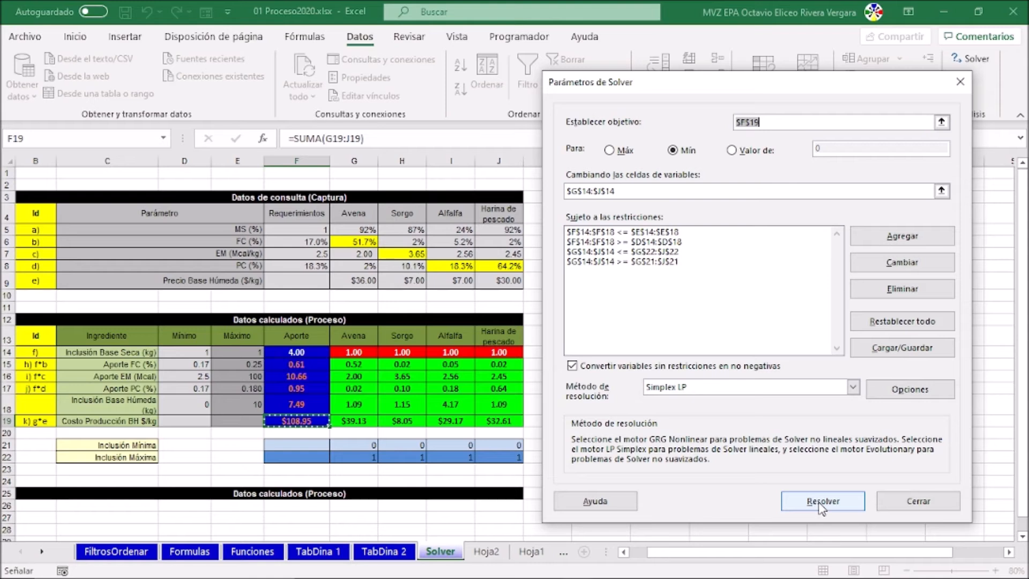
- Solve the ration model with the Simplex LP method and keep the Solver solution
left_click(853, 388)
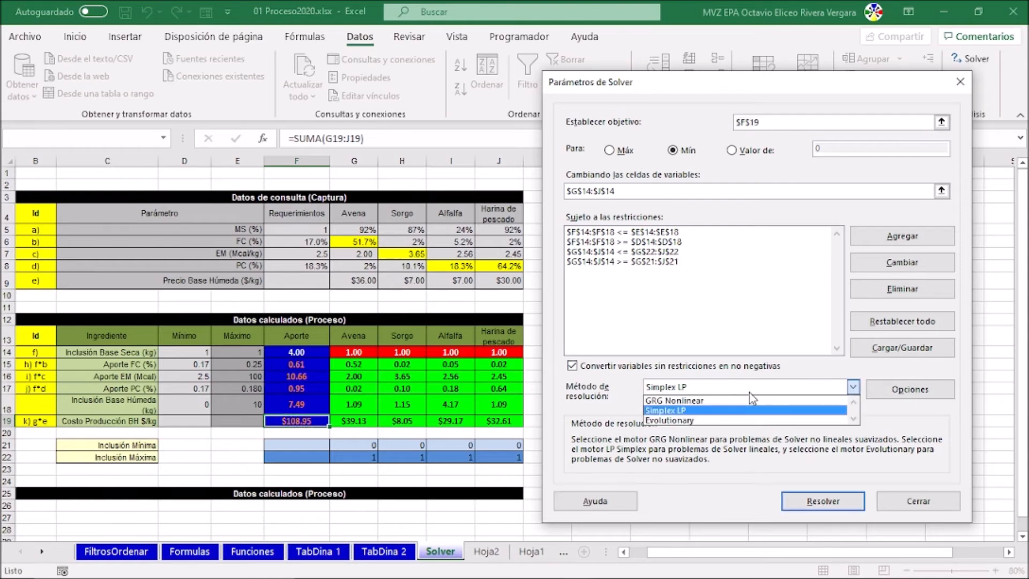
left_click(674, 413)
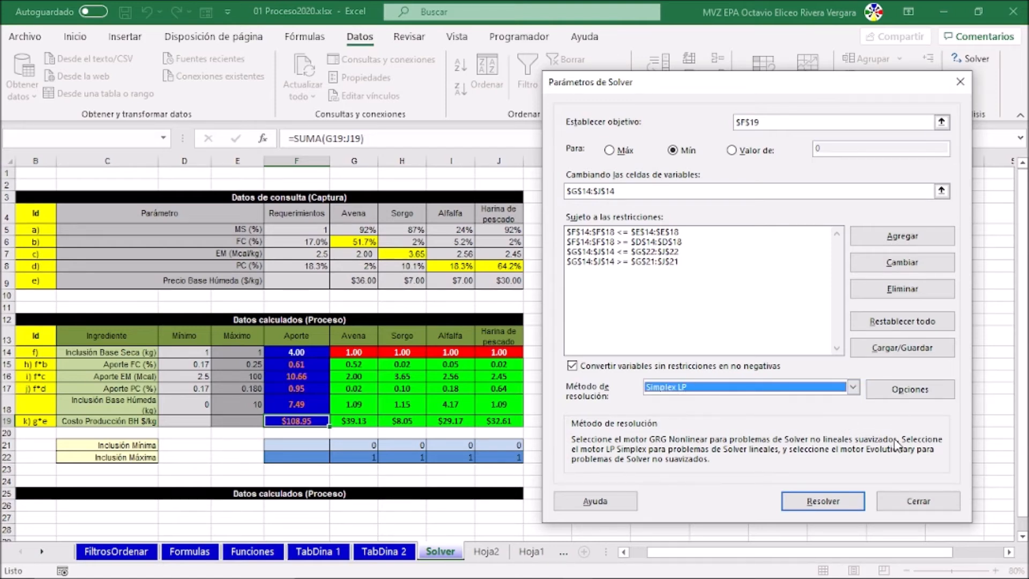
left_click(817, 508)
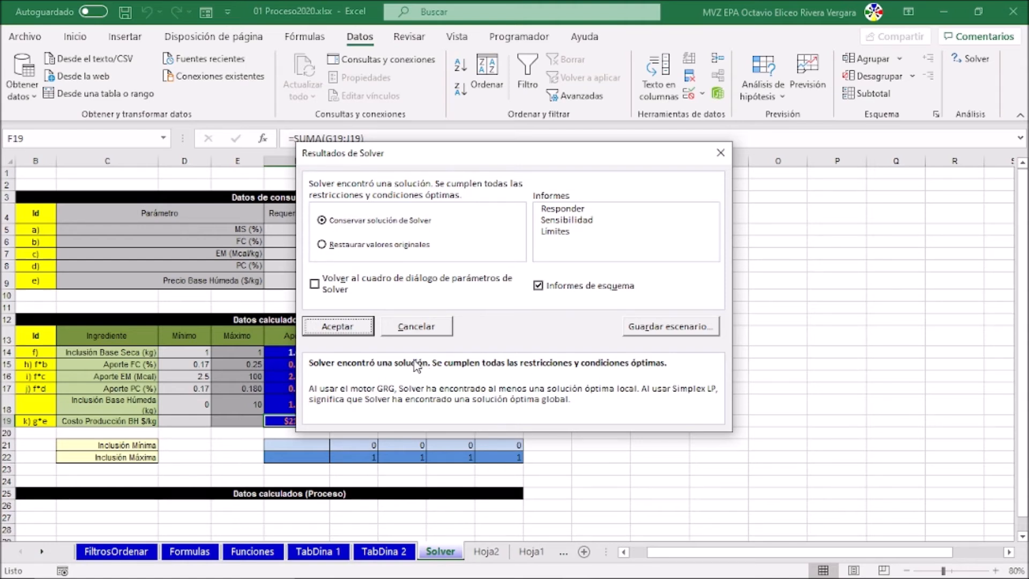
left_click(334, 325)
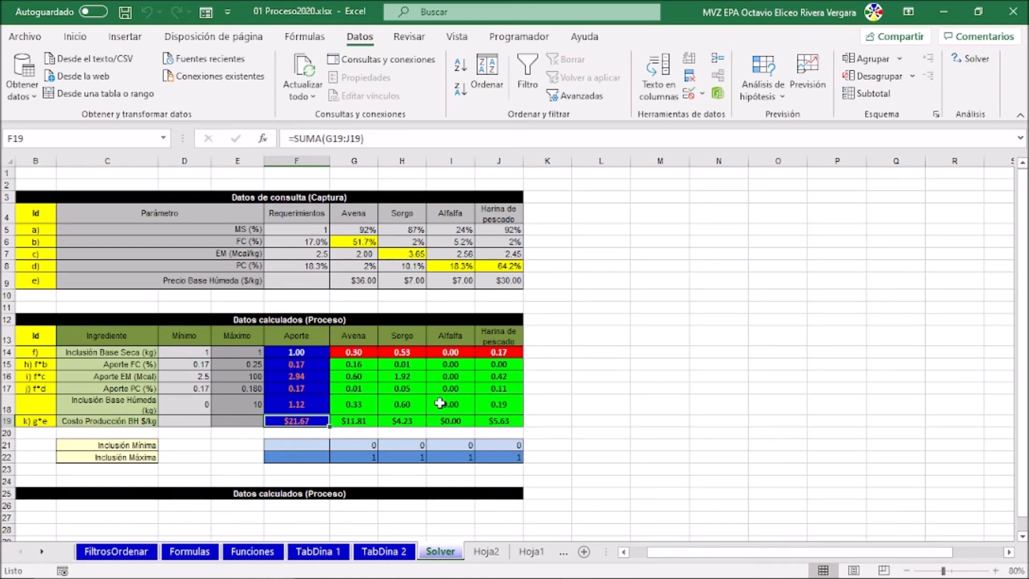
- Set the minimum inclusion of Alfalfa in I21 to 0.2, re-run Solver and keep its solution
left_click(462, 444)
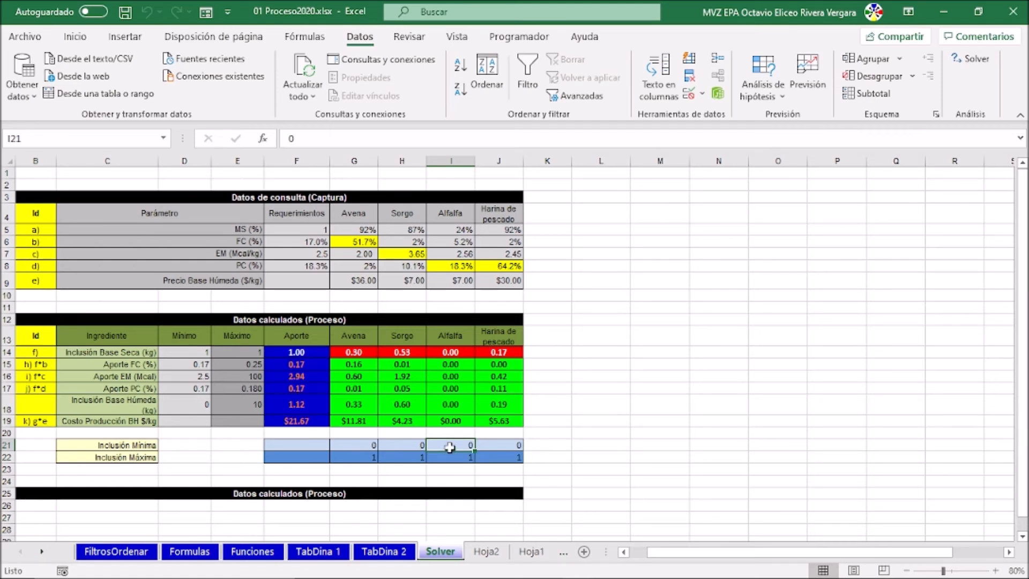
type(".2")
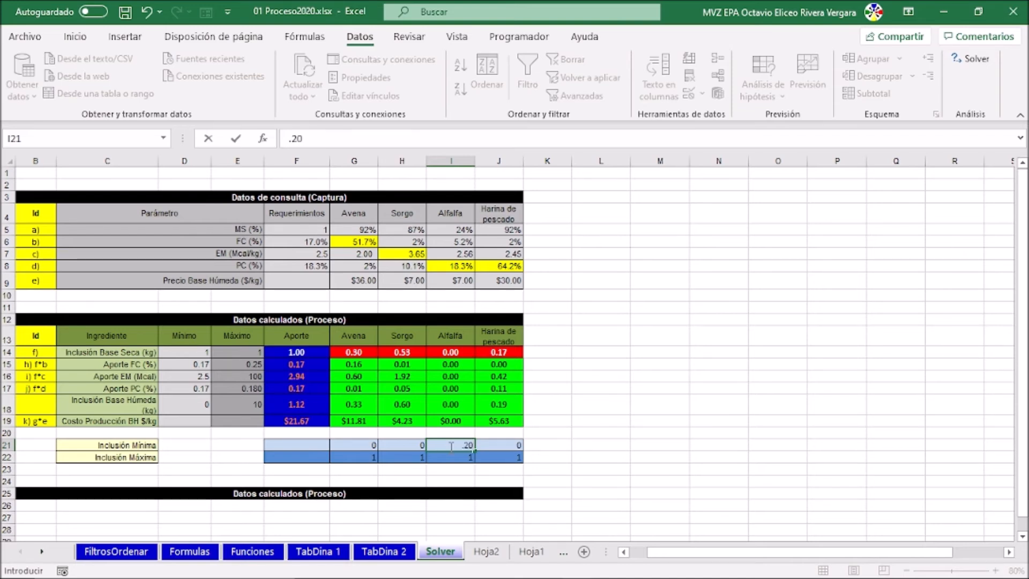
key("Return")
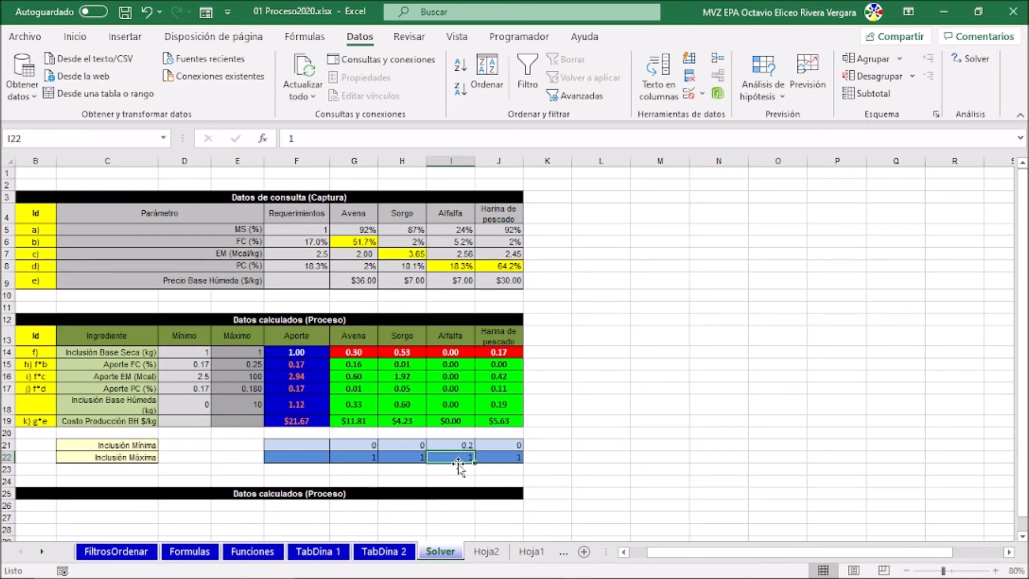
left_click(959, 62)
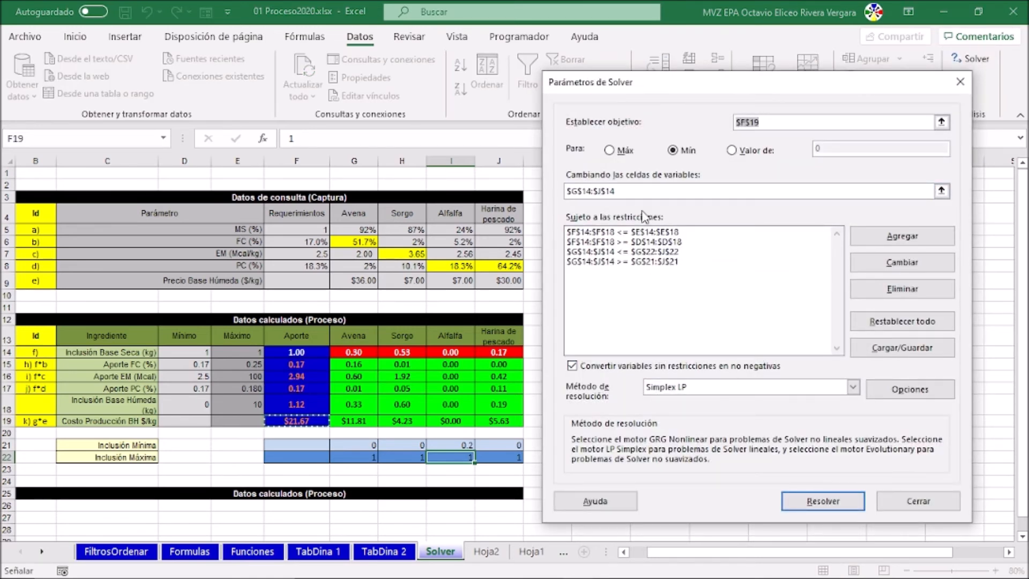
left_click(824, 505)
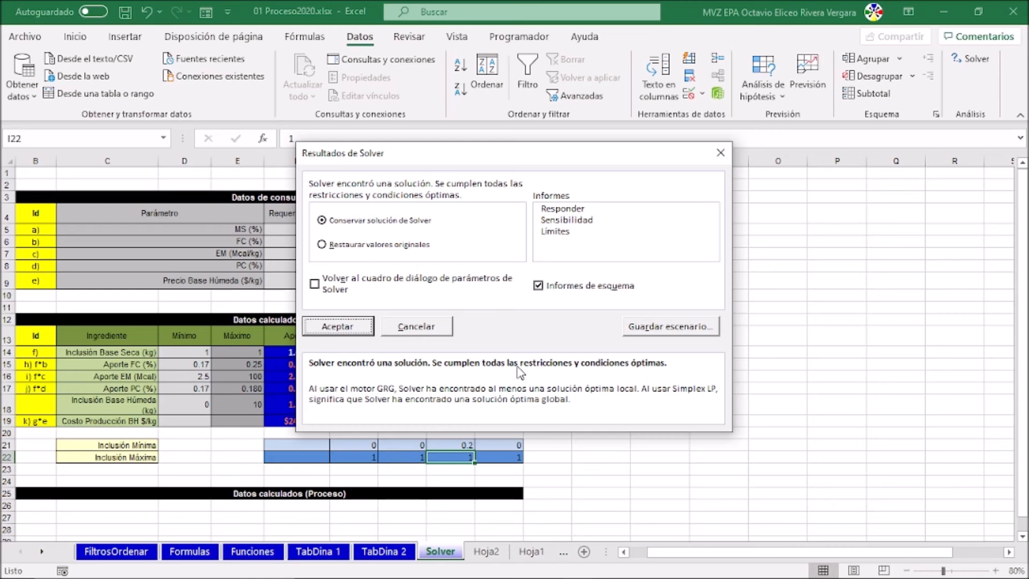
left_click(314, 327)
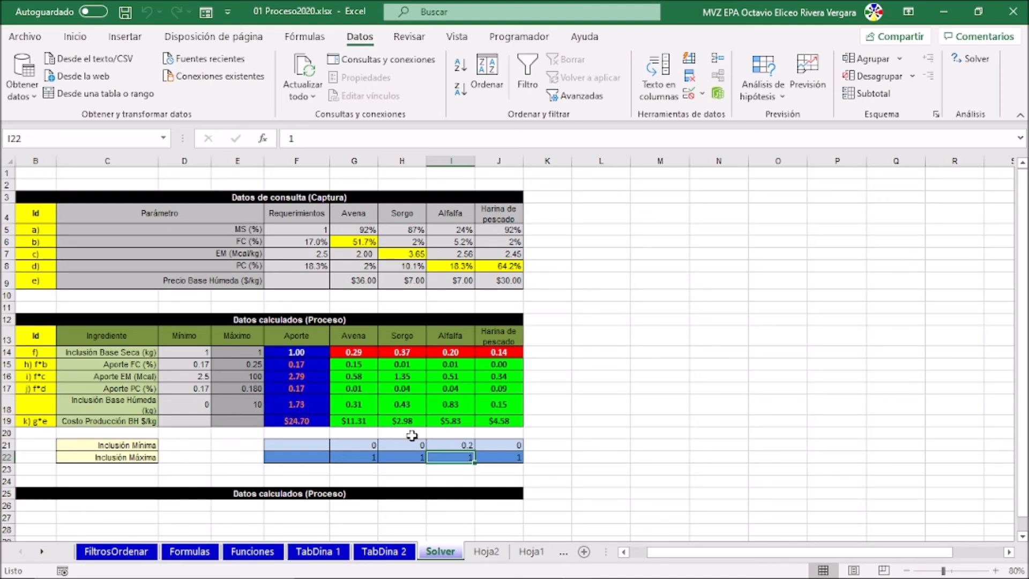
- Set the Alfalfa minimum inclusion in I21 back to 0, solve the model again and keep the solution
left_click(460, 444)
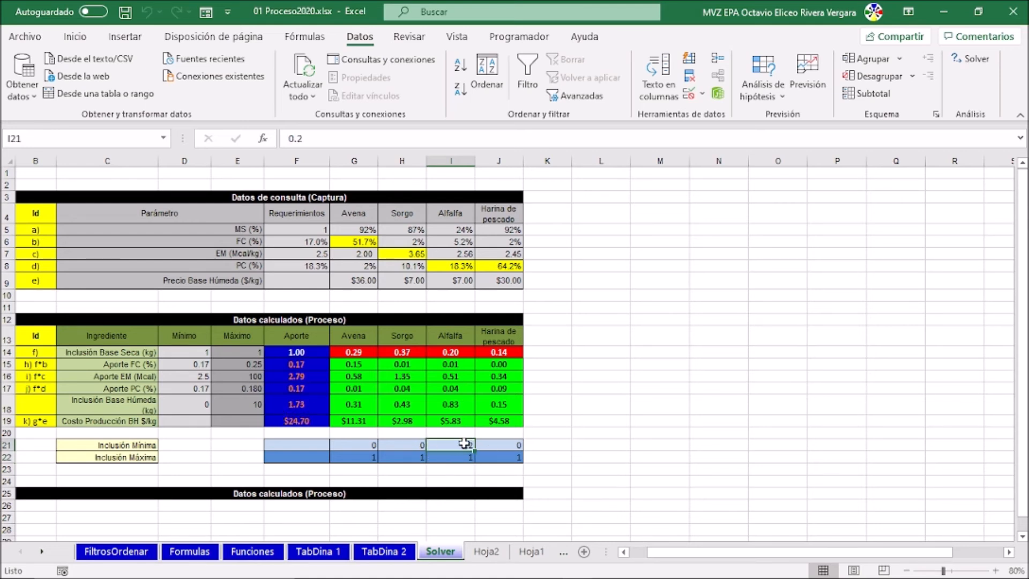
type("0")
key("Return")
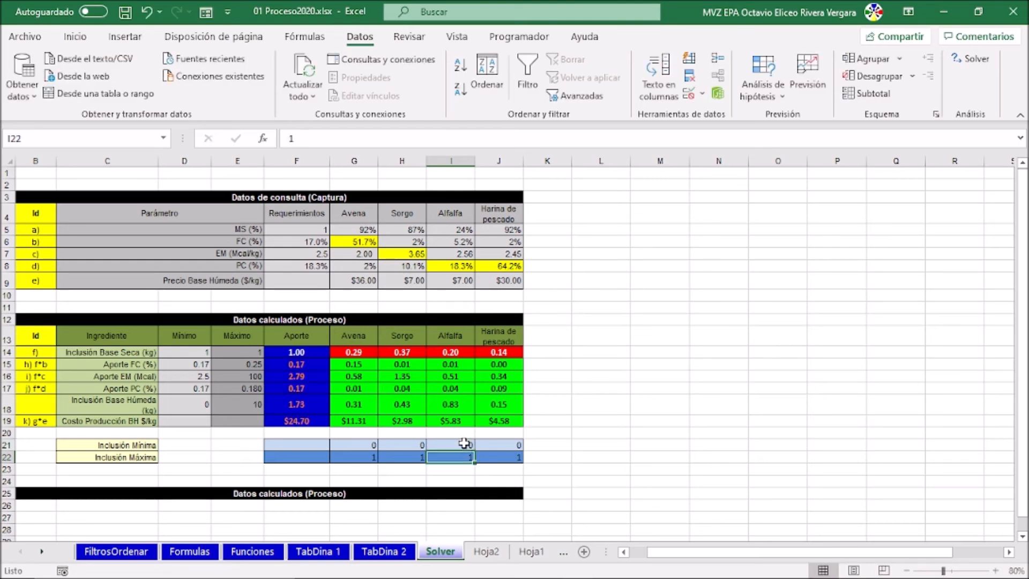
left_click(963, 67)
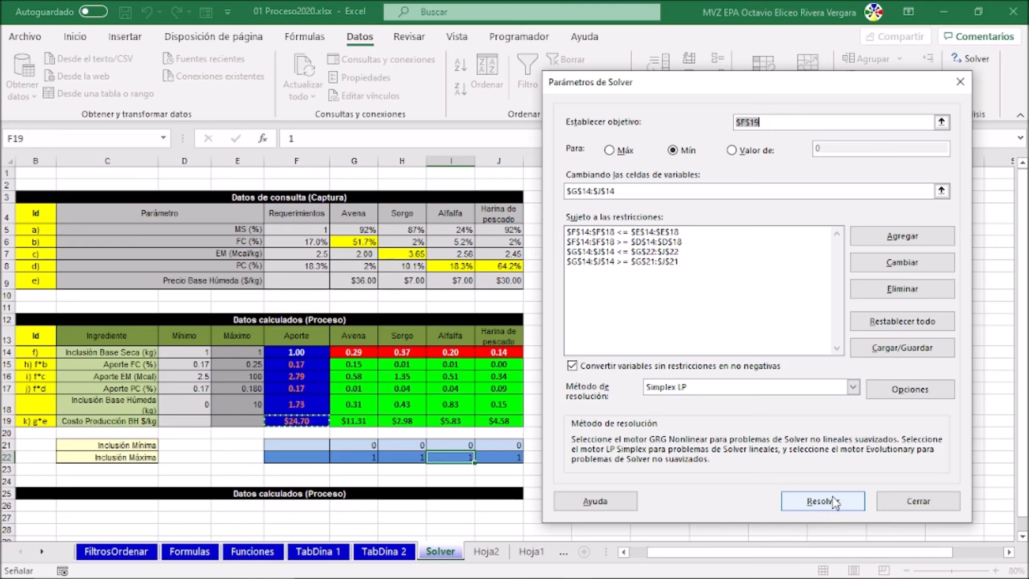
left_click(822, 501)
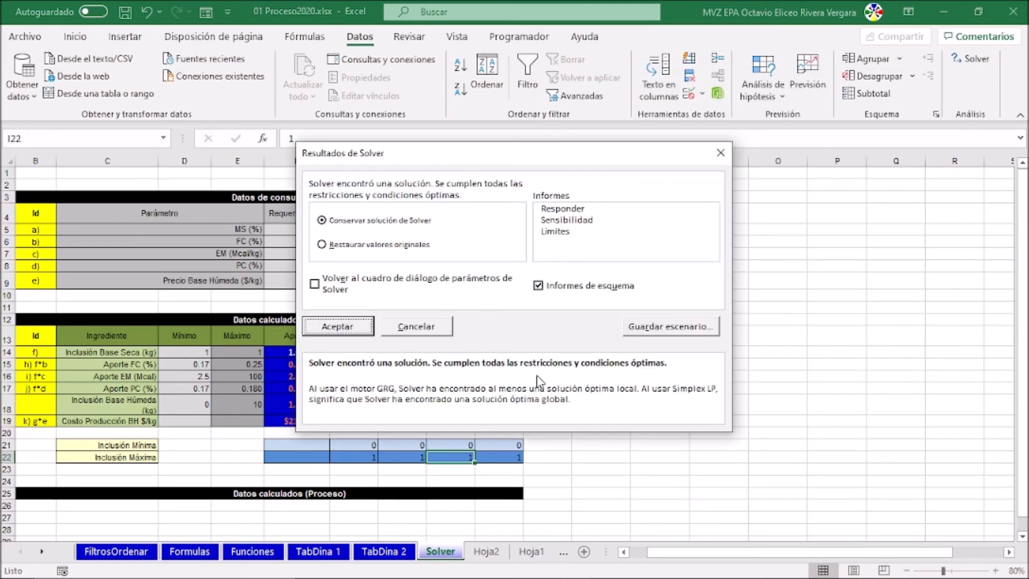
left_click(338, 326)
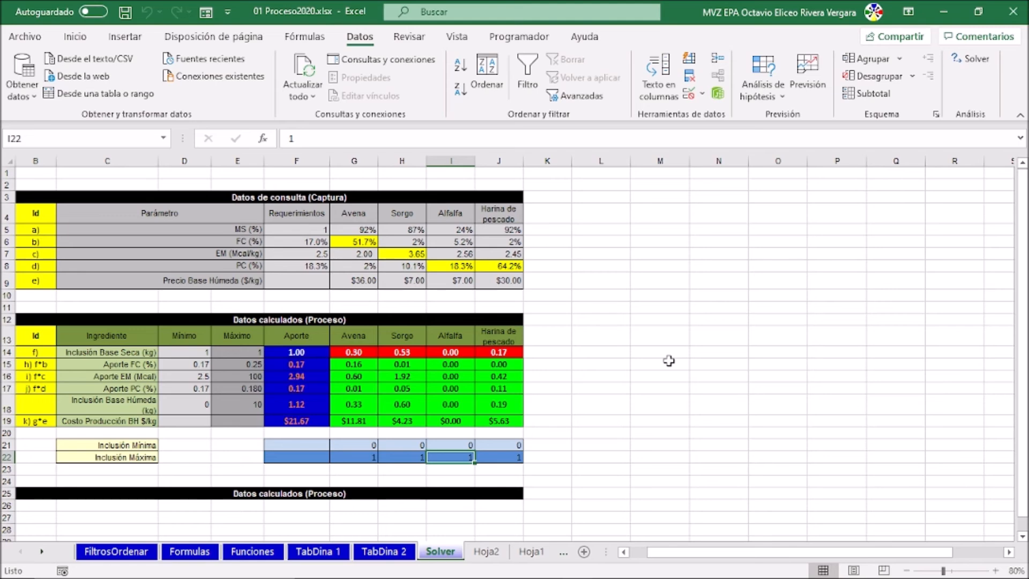
- Insert a 3D pie chart of the four ingredients' dry-basis inclusions in G14:J14
scroll(635, 382, "down", 2)
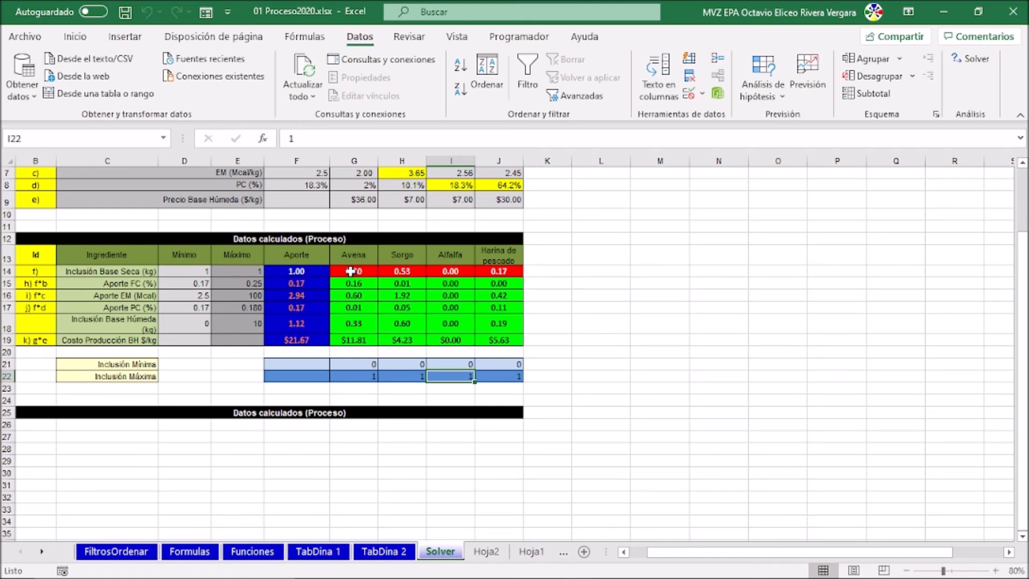
left_click_drag(351, 271, 512, 271)
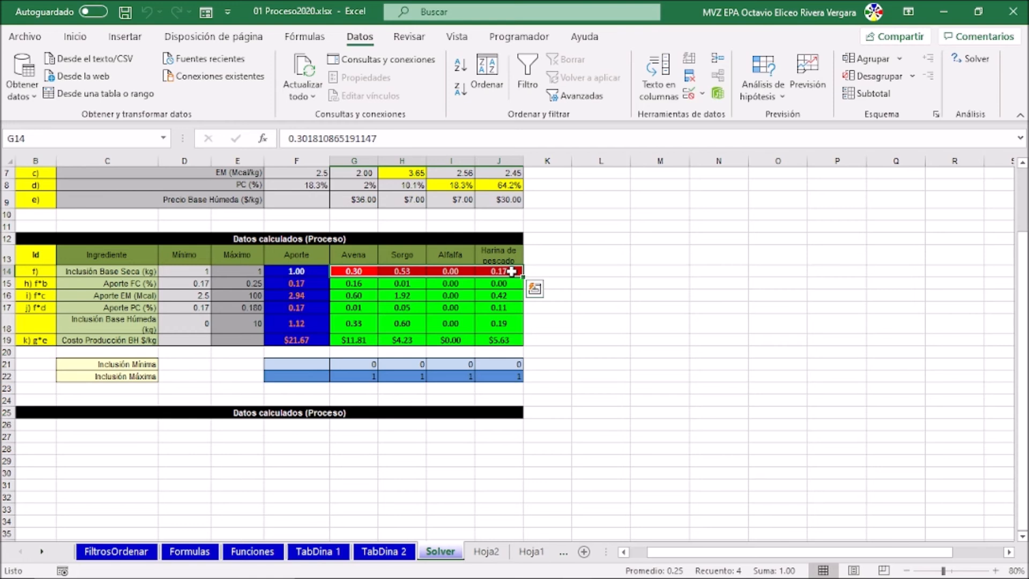
left_click(126, 38)
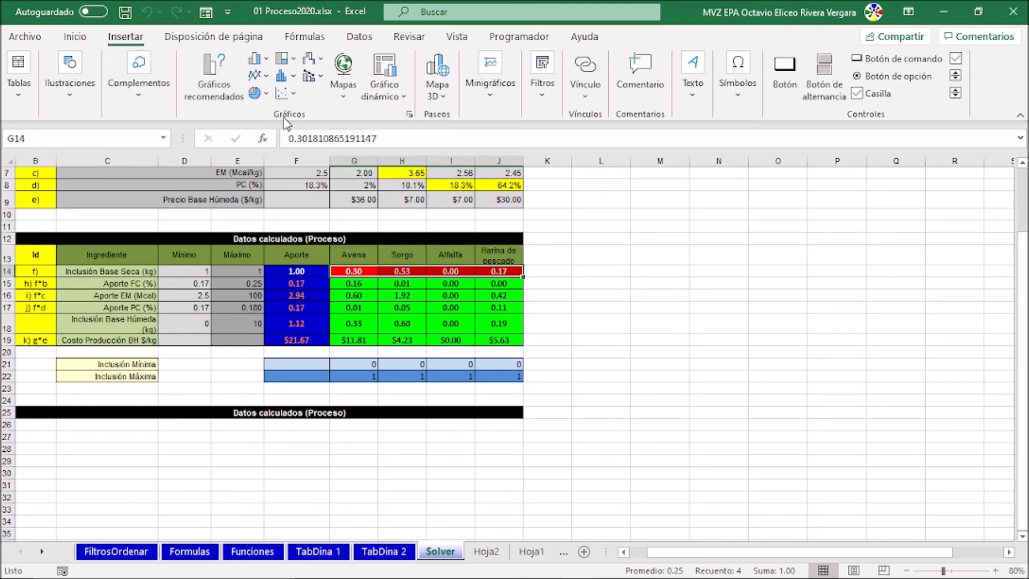
left_click(268, 96)
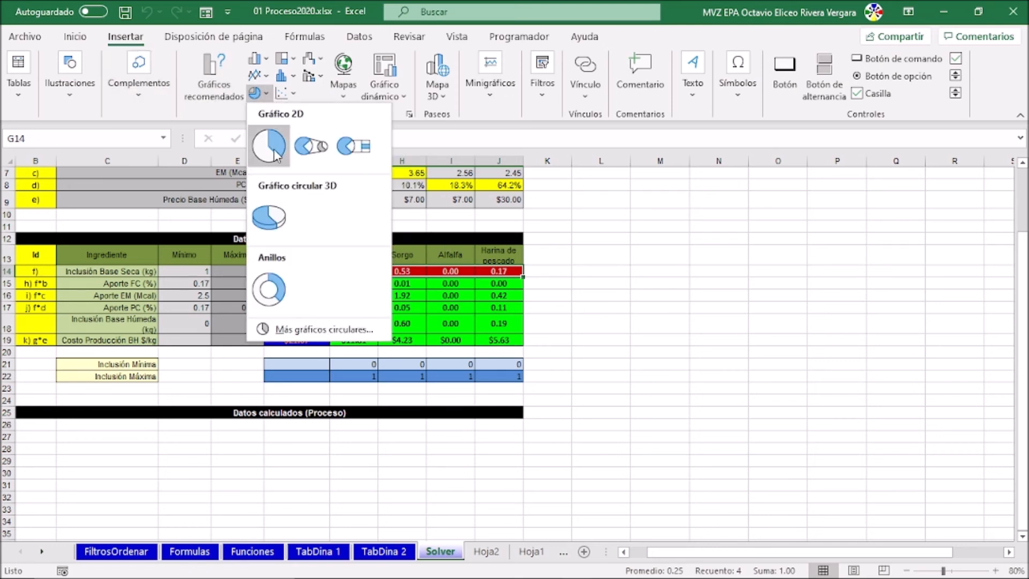
left_click(269, 217)
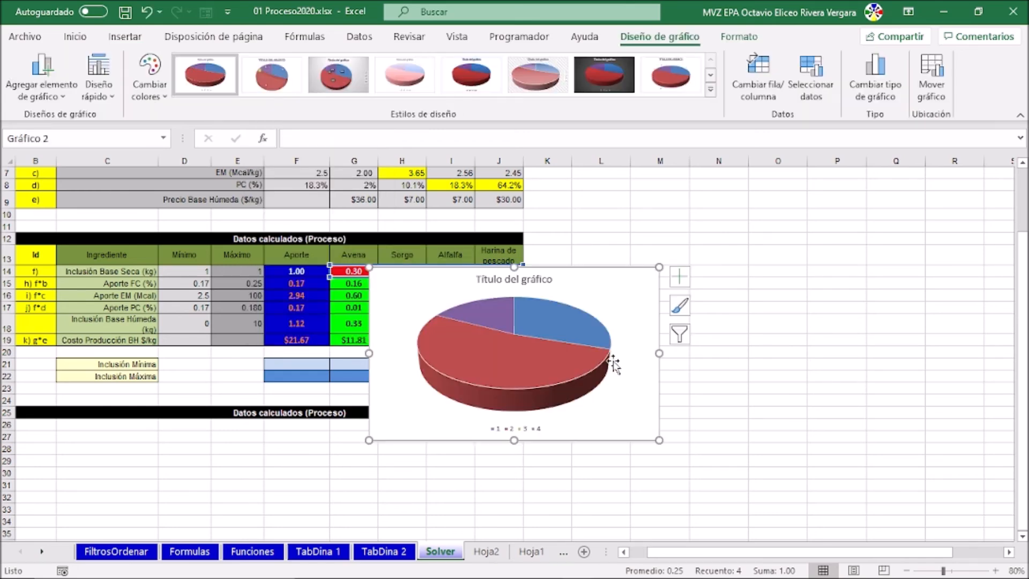
- Move the pie chart below the row 25 heading "Datos calculados (Proceso)", starting around row 28 and spanning columns C to G
scroll(769, 295, "down", 2)
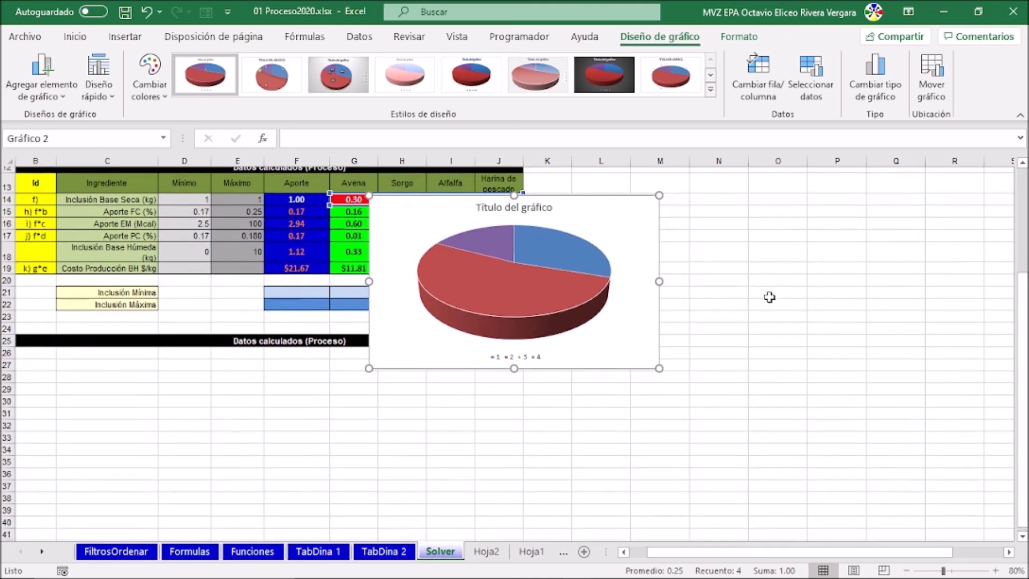
mouse_move(636, 352)
left_mouse_down()
mouse_move(526, 493)
mouse_move(404, 547)
mouse_move(370, 489)
mouse_move(383, 473)
left_mouse_up()
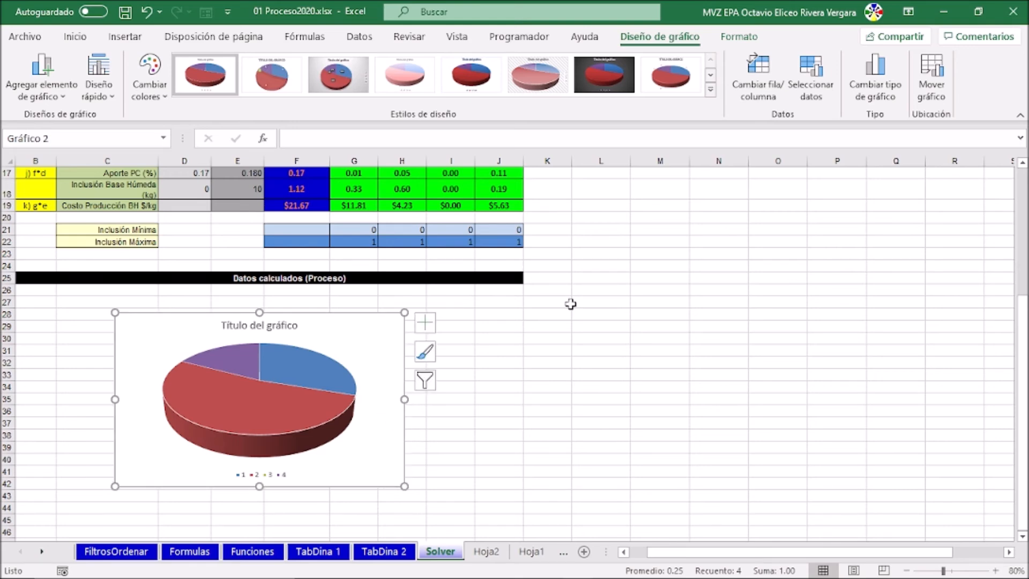
scroll(571, 304, "up", 3)
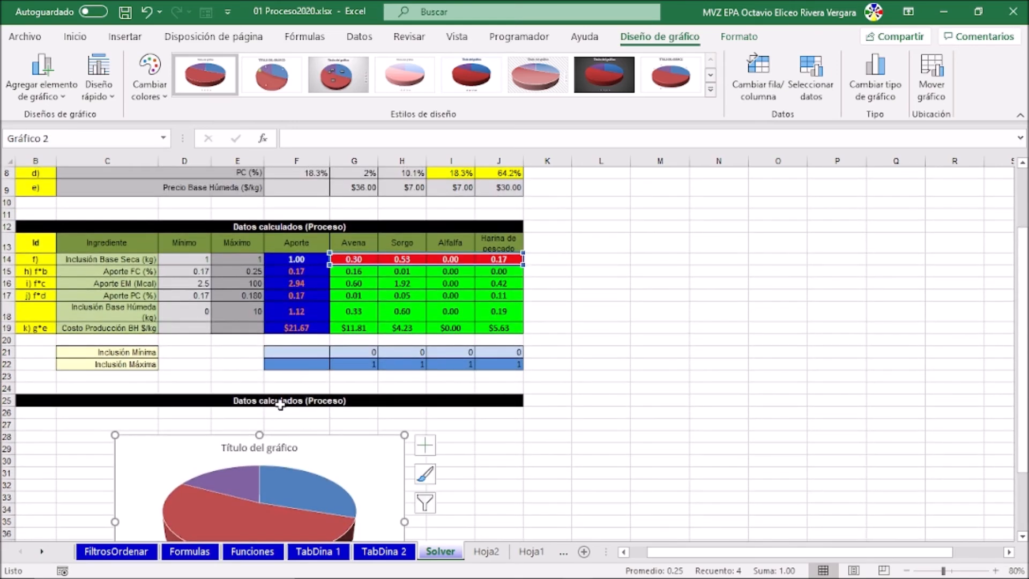
- Change the row 25 heading above the chart to "Resultado (Salida de información)"
left_click(261, 399)
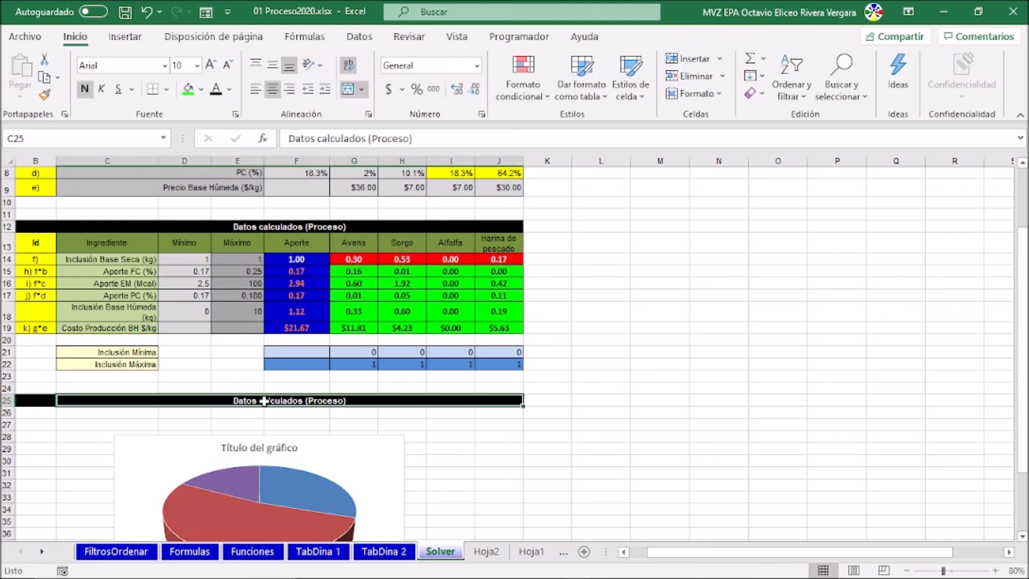
key("F2")
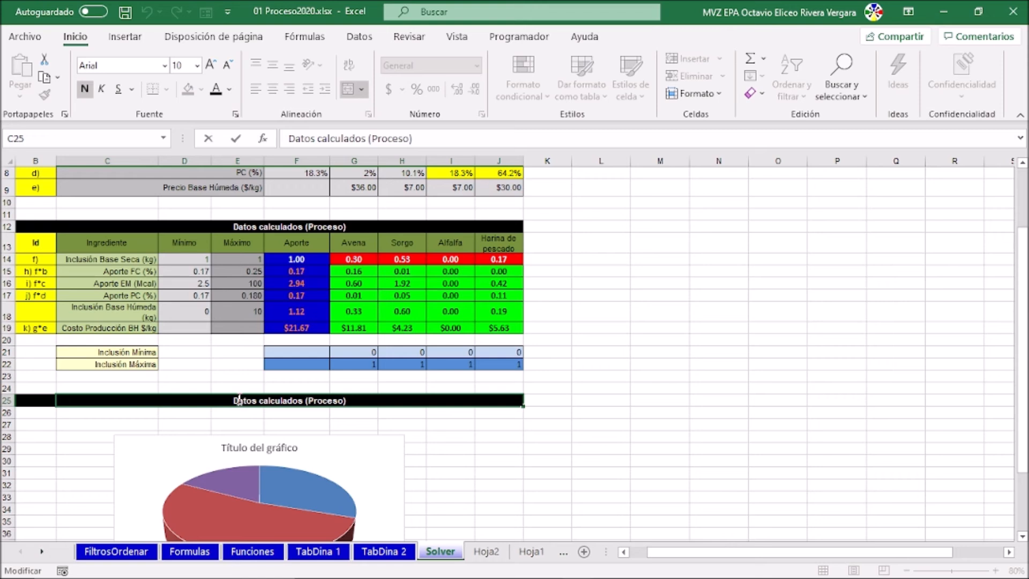
type("Resultado")
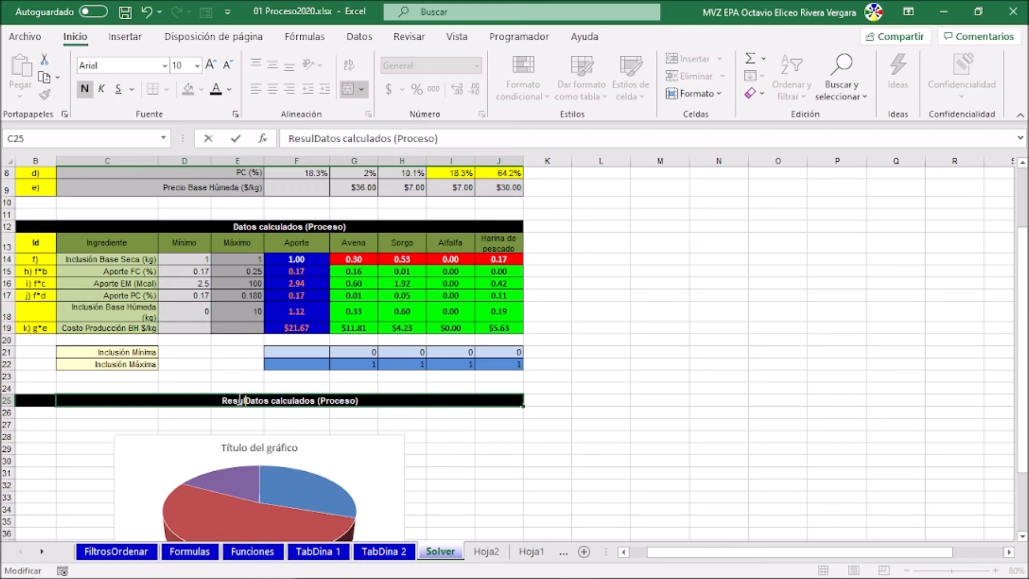
key("Delete")
key("Delete")
key("Delete")
key("Delete")
key("Delete")
key("Delete")
key("Delete")
key("Delete")
key("Delete")
key("Delete")
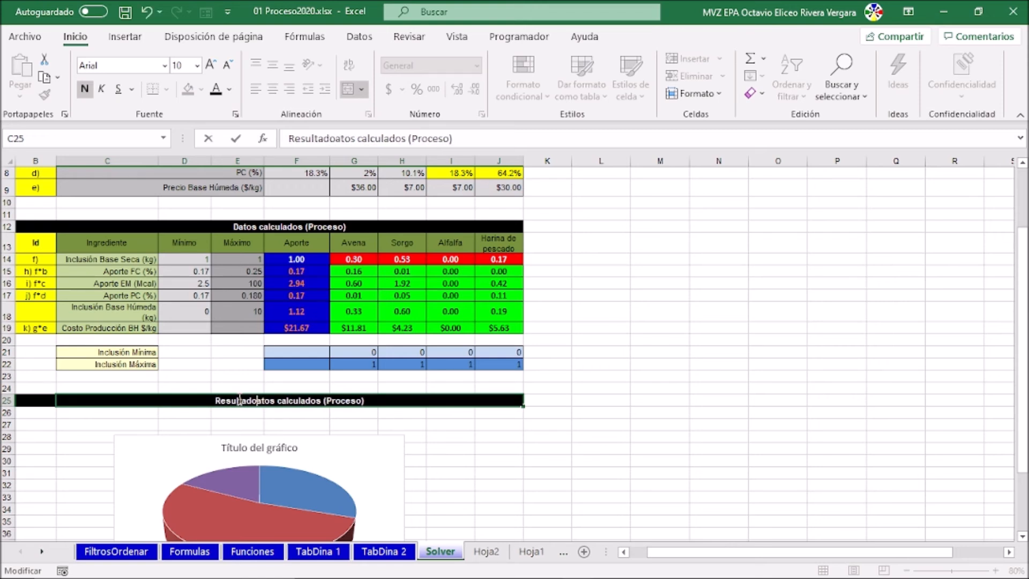
key("Delete")
key("Delete")
key("Delete")
key("Delete")
key("Delete")
key("Delete")
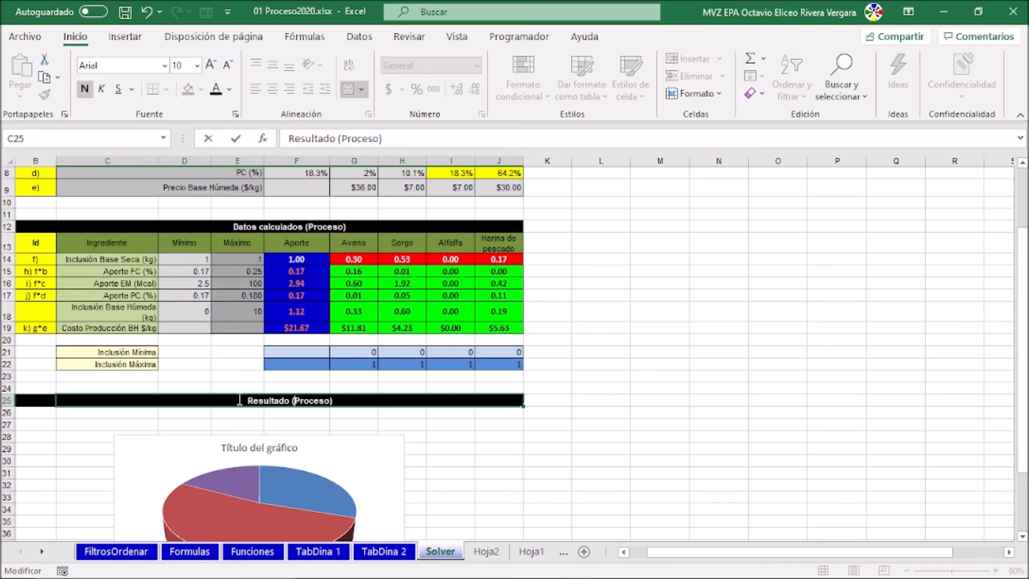
type("Salida de inf")
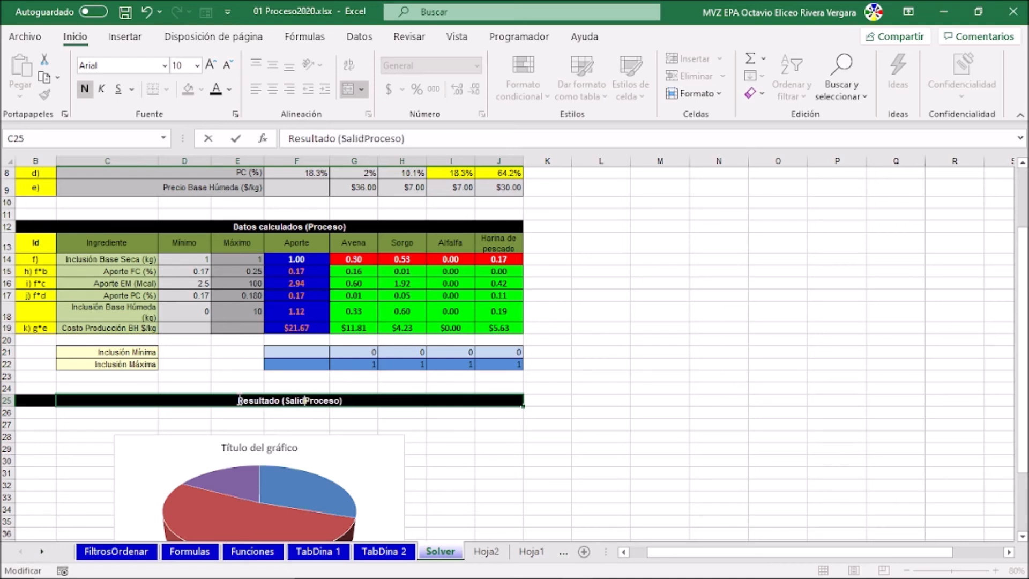
type("ormación")
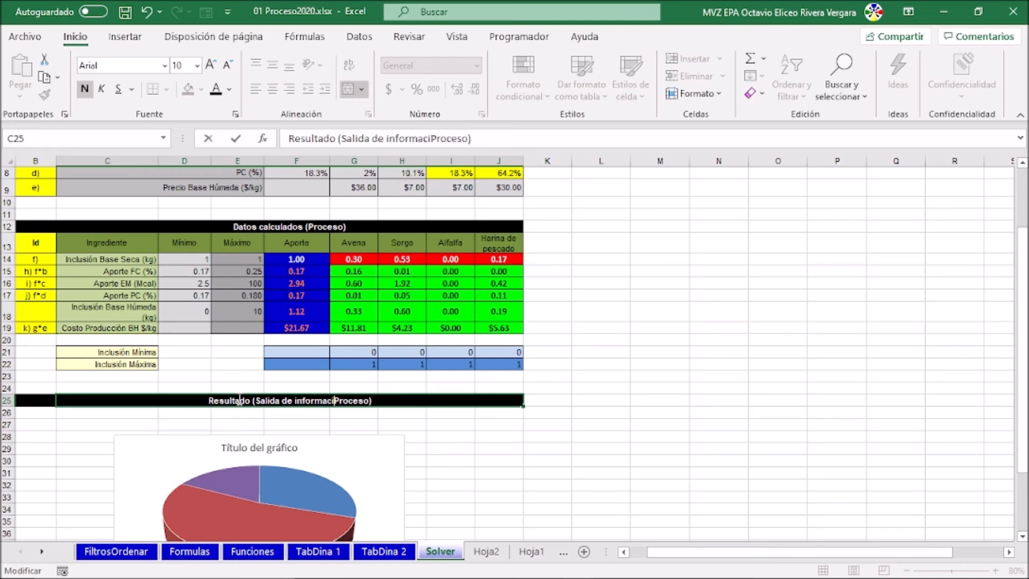
key("Delete")
key("Delete")
key("Delete")
key("Delete")
key("Delete")
key("Delete")
key("Delete")
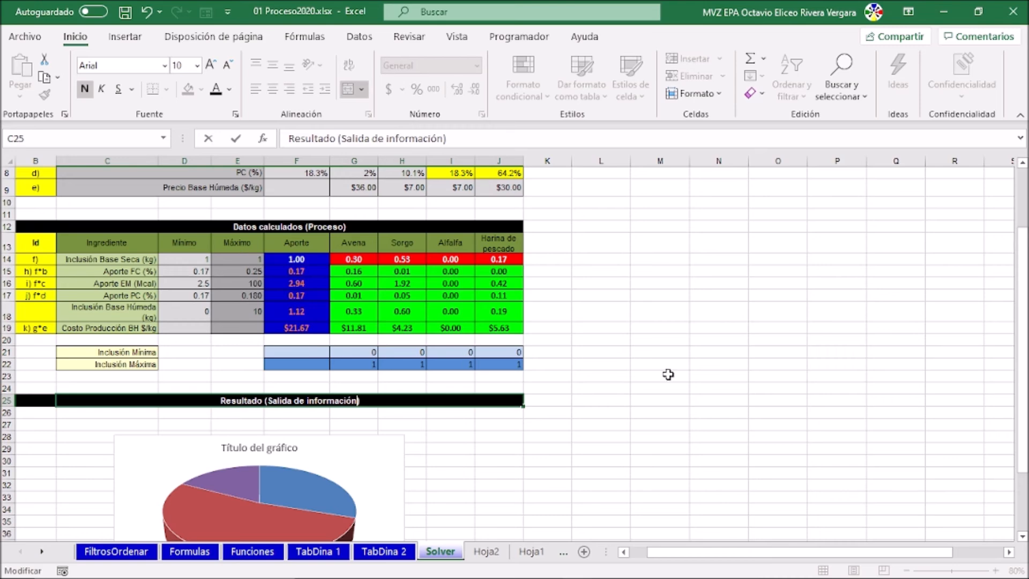
left_click(654, 364)
- Edit the pie chart's data source to use the ingredient names in G13:J13 as its category labels
scroll(555, 411, "down", 1)
scroll(555, 411, "down", 3)
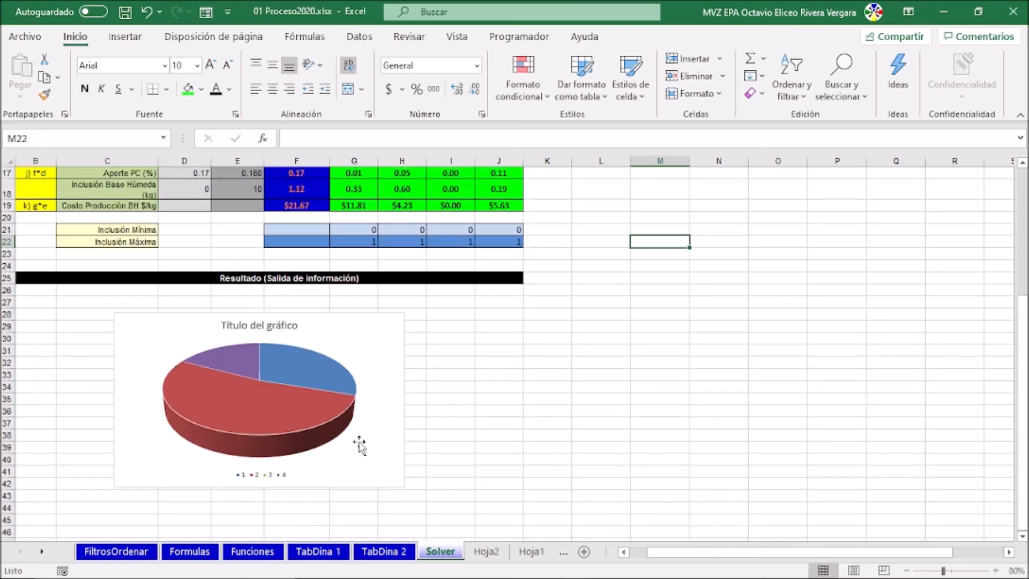
mouse_move(270, 428)
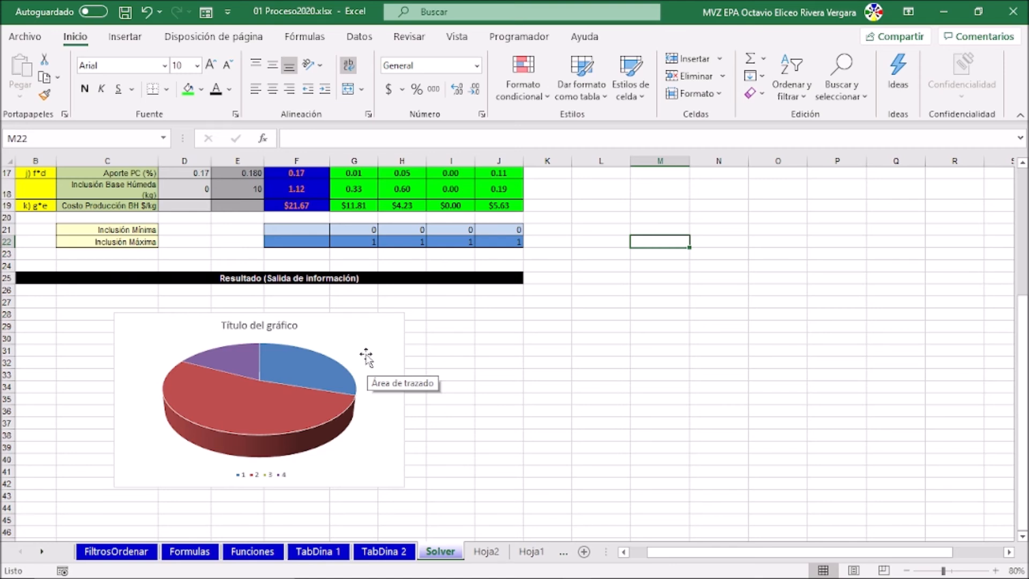
right_click(303, 382)
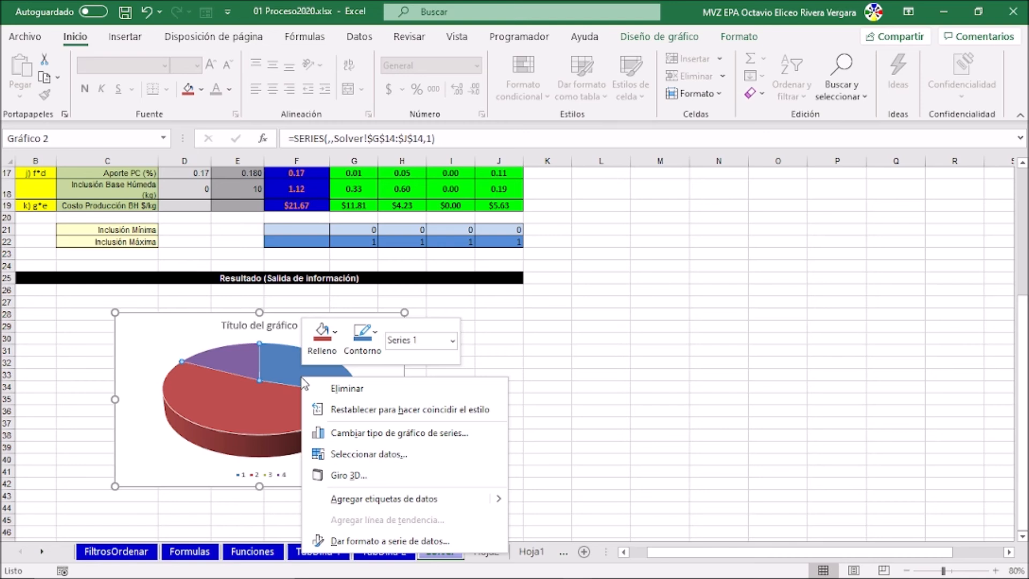
left_click(352, 455)
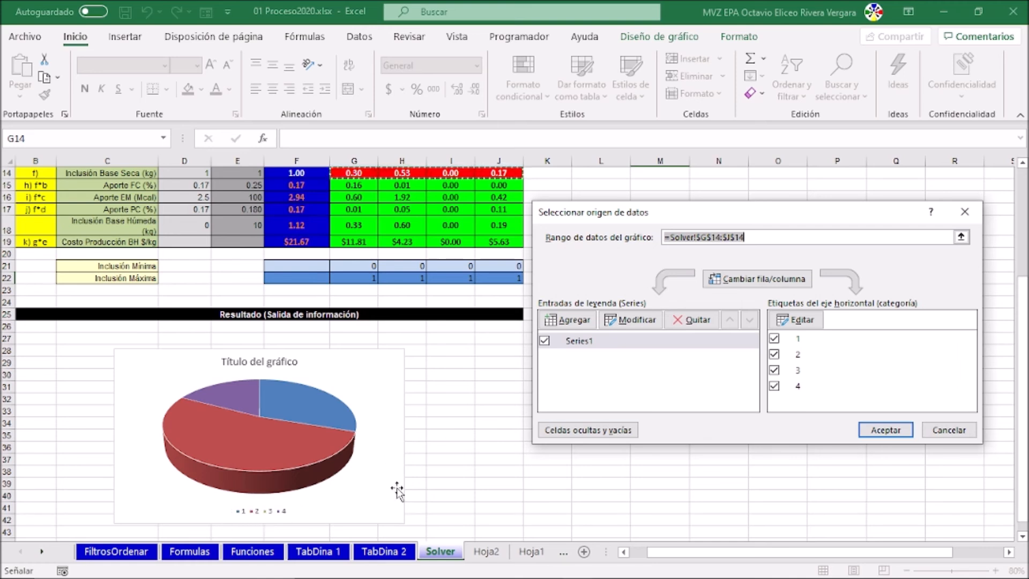
left_click(581, 347)
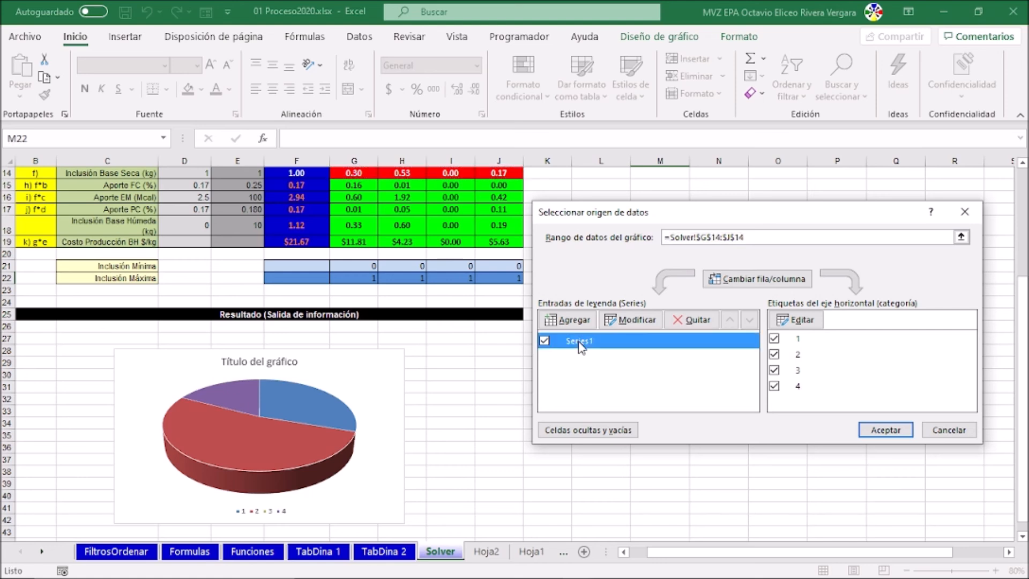
left_click(802, 321)
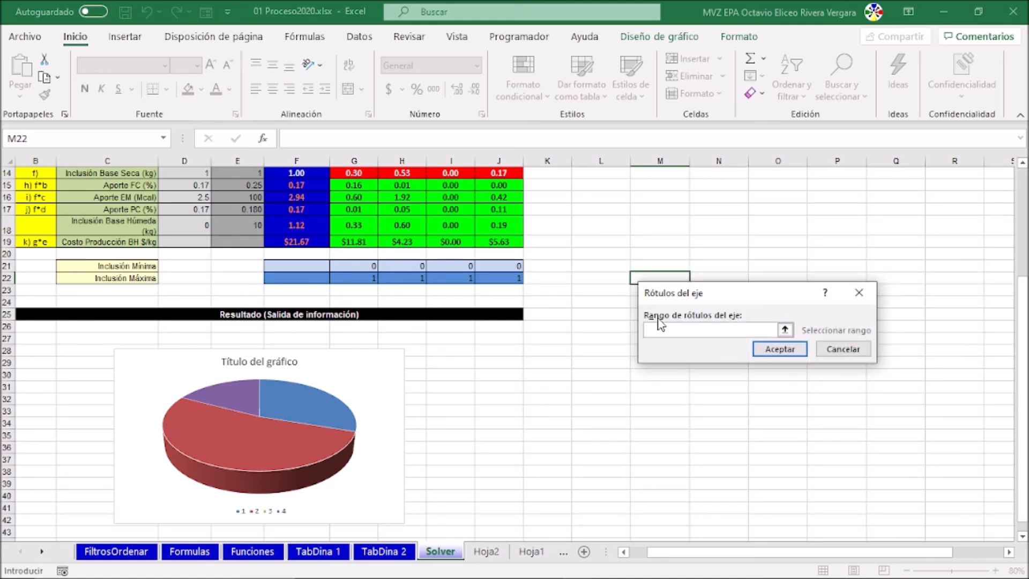
left_click(786, 331)
scroll(456, 270, "up", 3)
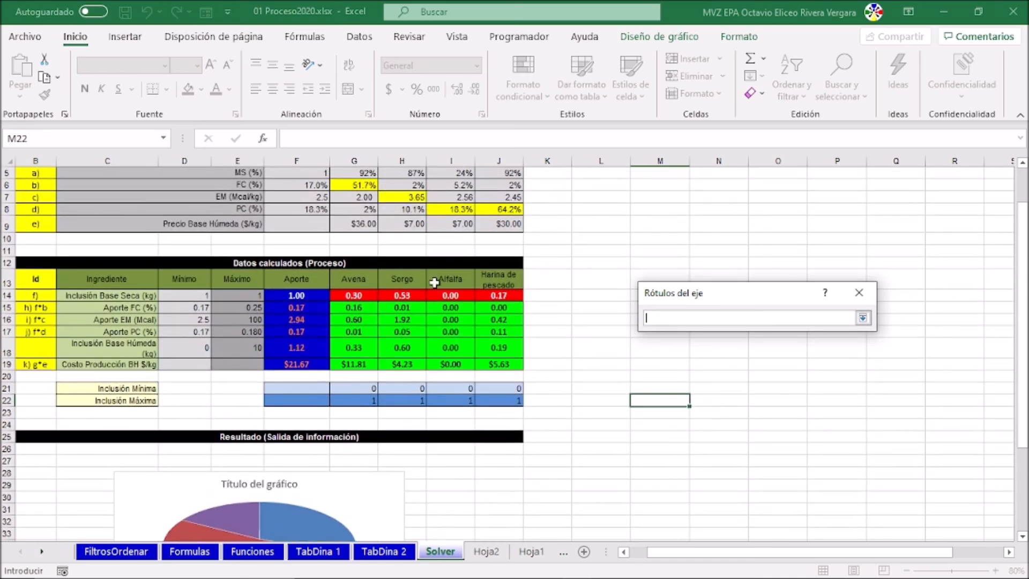
left_click_drag(358, 277, 507, 276)
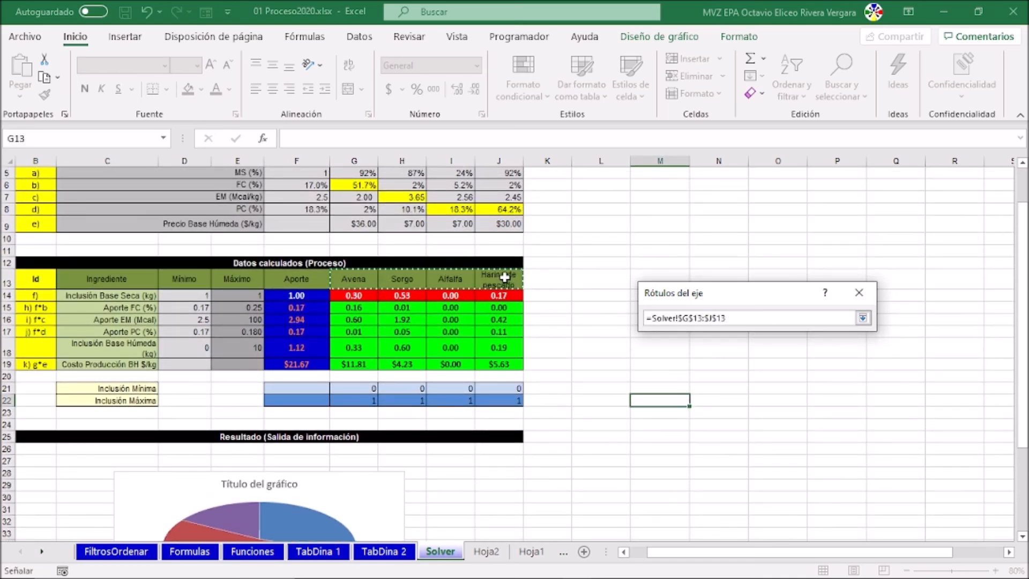
left_click(862, 319)
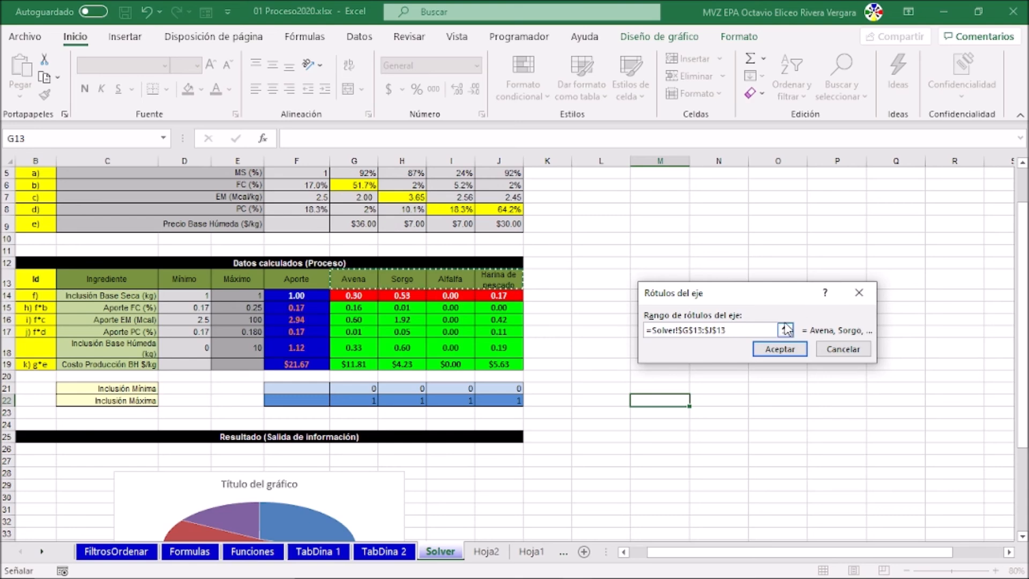
left_click(778, 349)
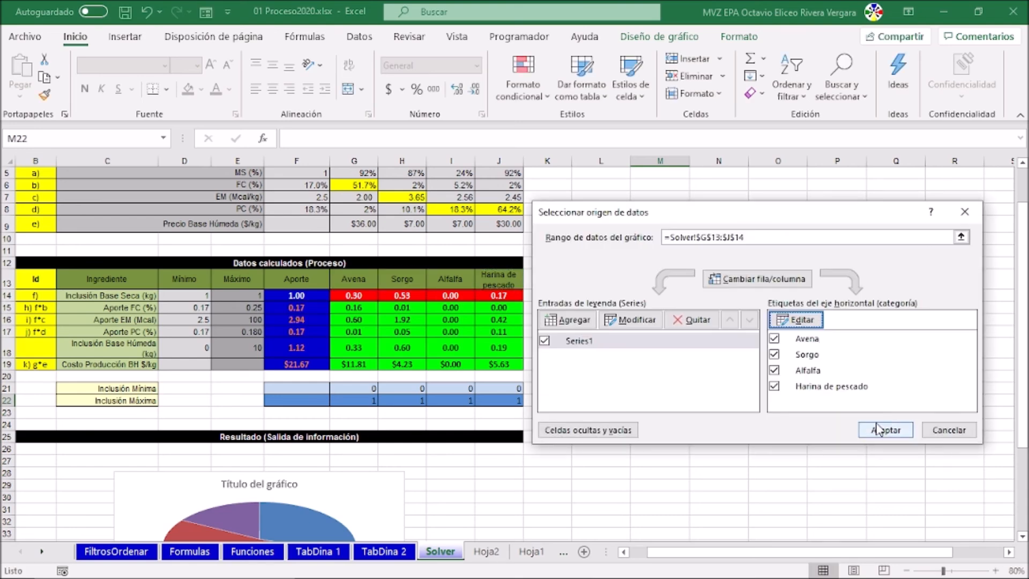
left_click(879, 431)
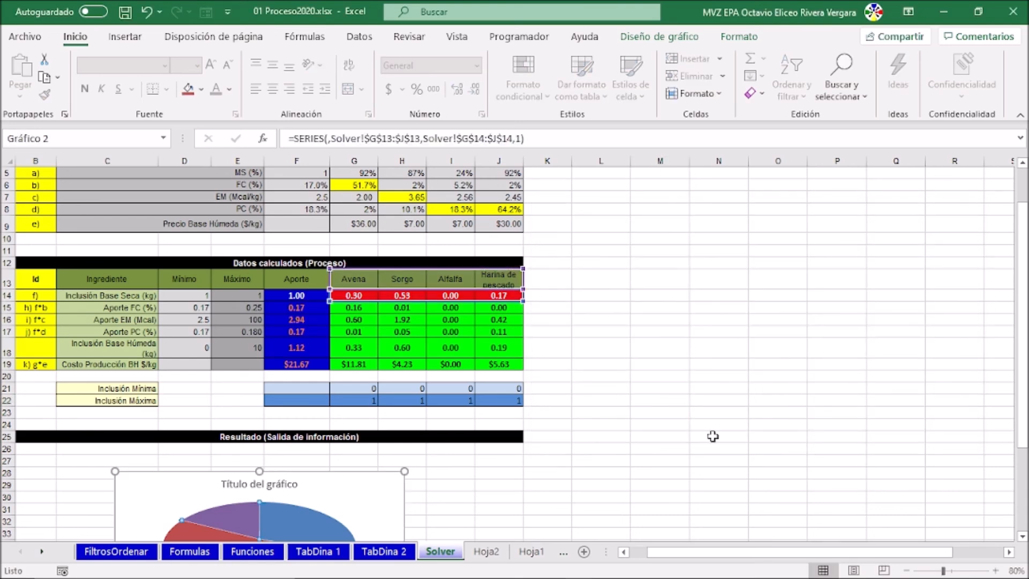
- Apply the Estilo 3 chart style to the ingredient pie chart
scroll(710, 406, "down", 3)
scroll(710, 406, "down", 1)
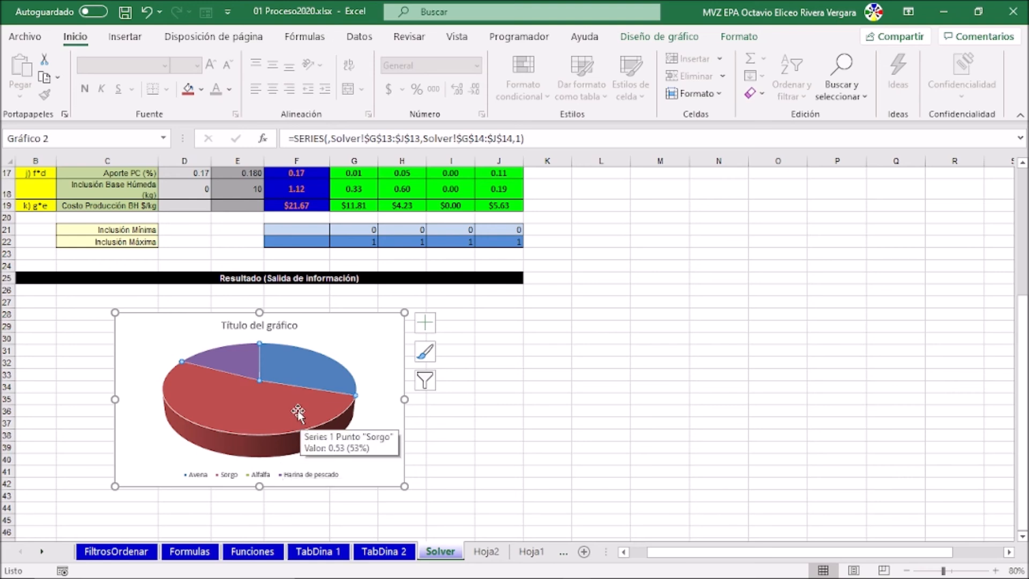
left_click(381, 351)
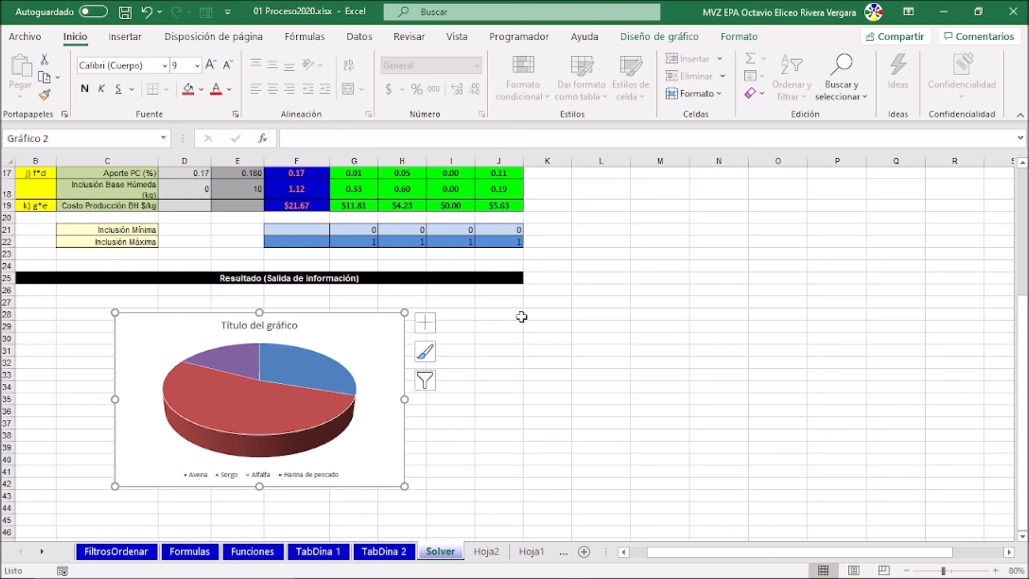
left_click(651, 38)
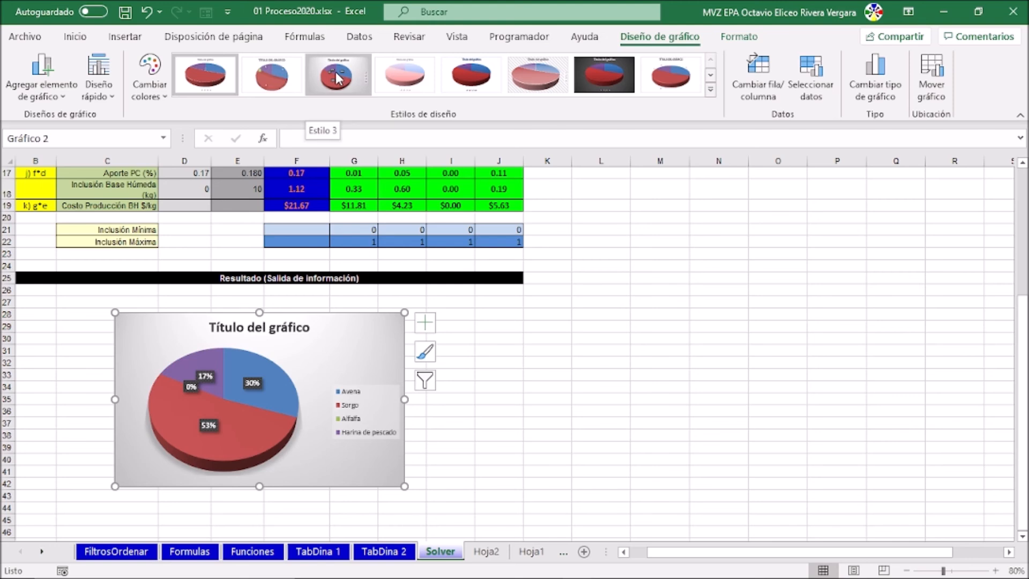
left_click(711, 89)
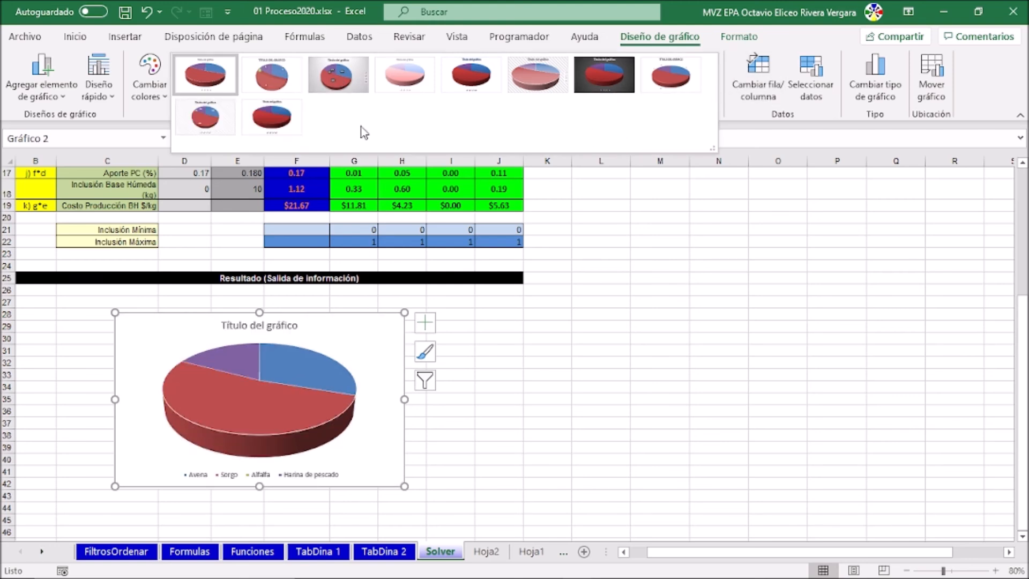
left_click(335, 77)
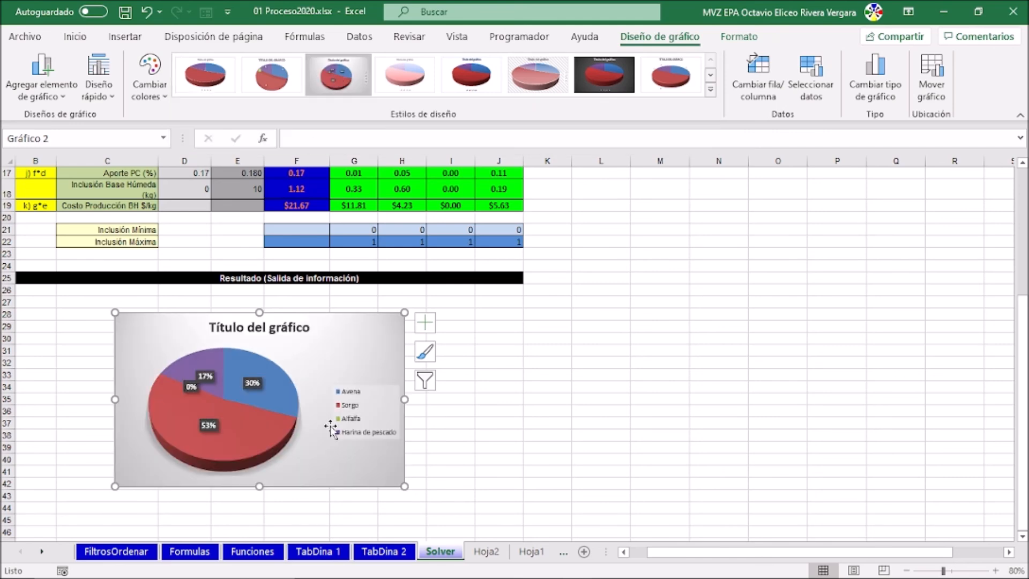
left_click(593, 428)
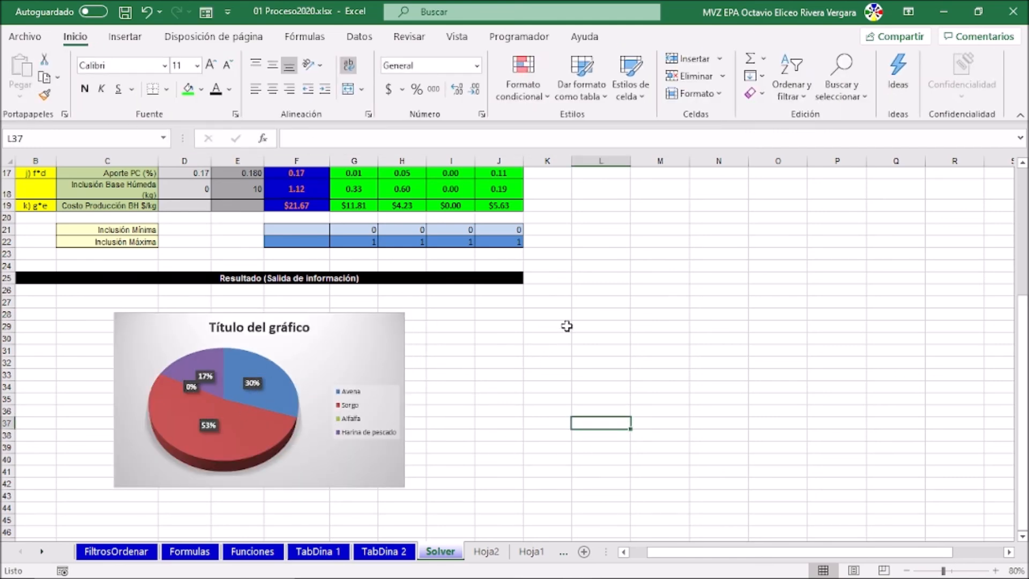
- Set the minimum inclusion of Alfalfa in I21 to 0.2
scroll(566, 326, "up", 1)
scroll(573, 320, "up", 1)
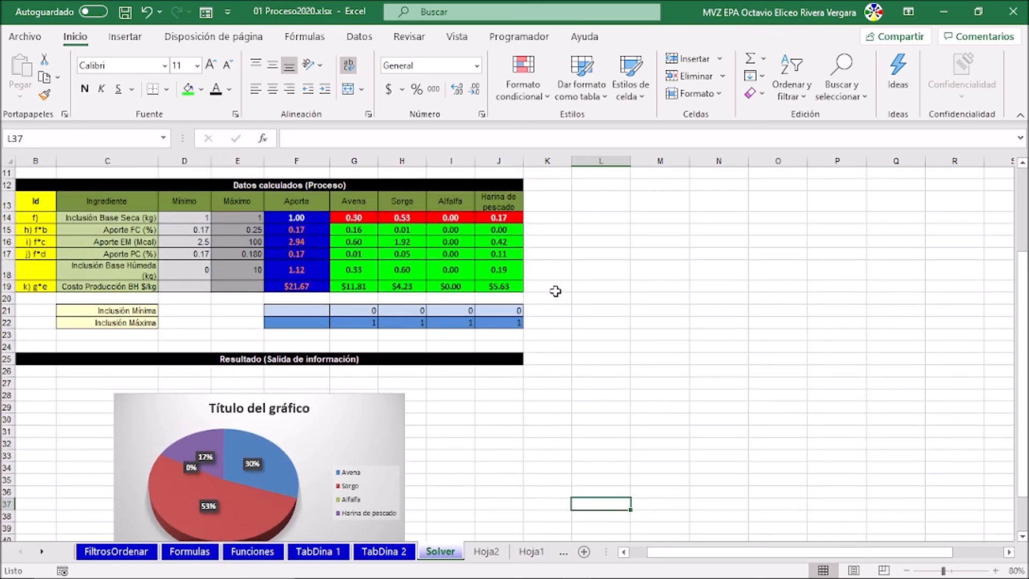
left_click(461, 310)
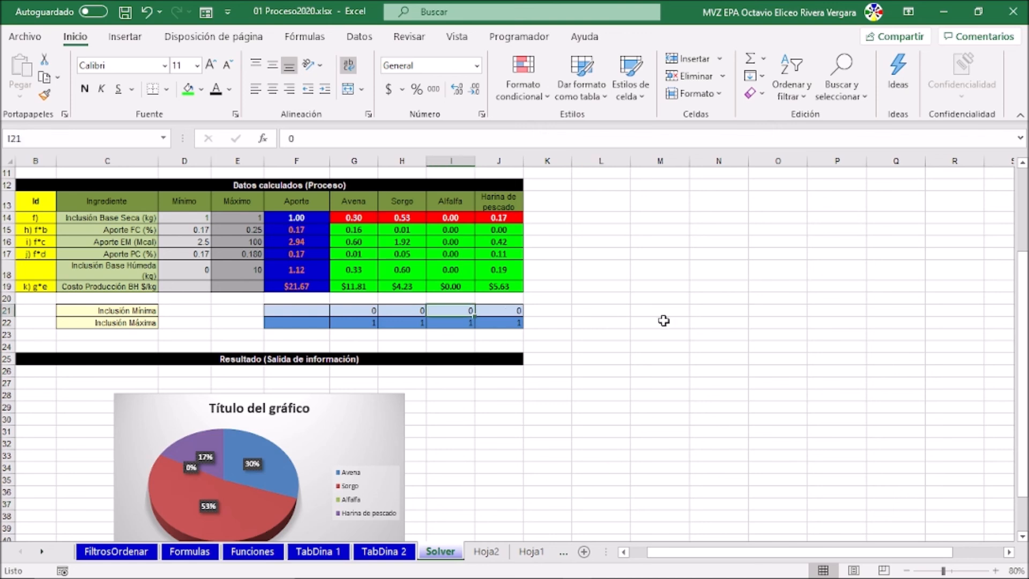
key("BackSpace")
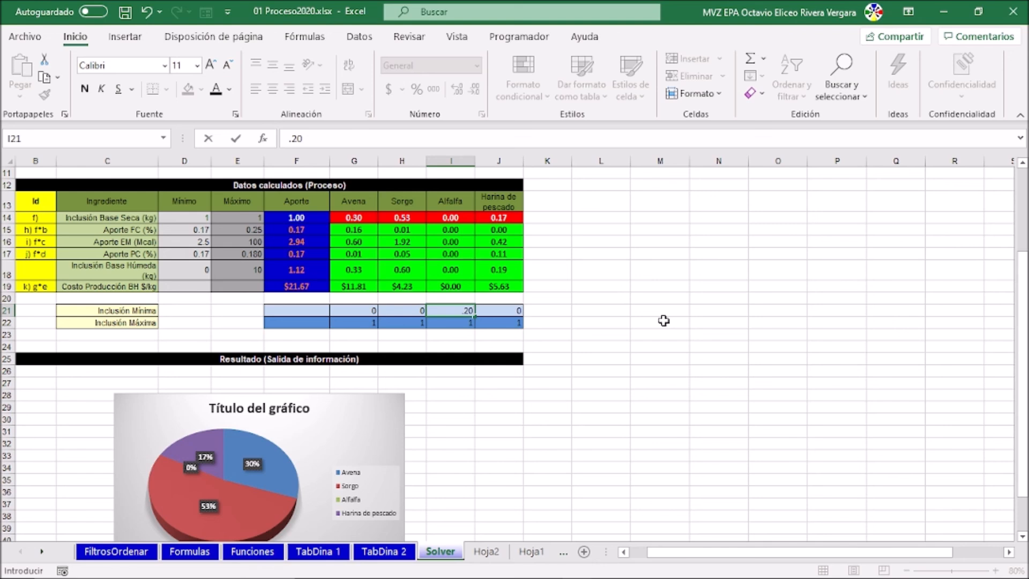
key("Return")
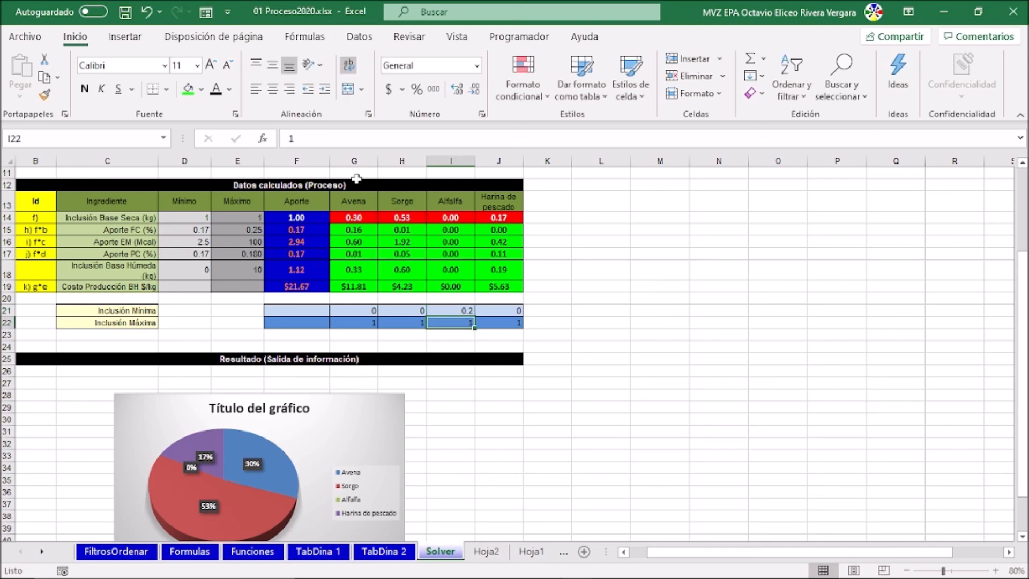
- Run Solver again with the existing parameters and keep its solution
left_click(359, 38)
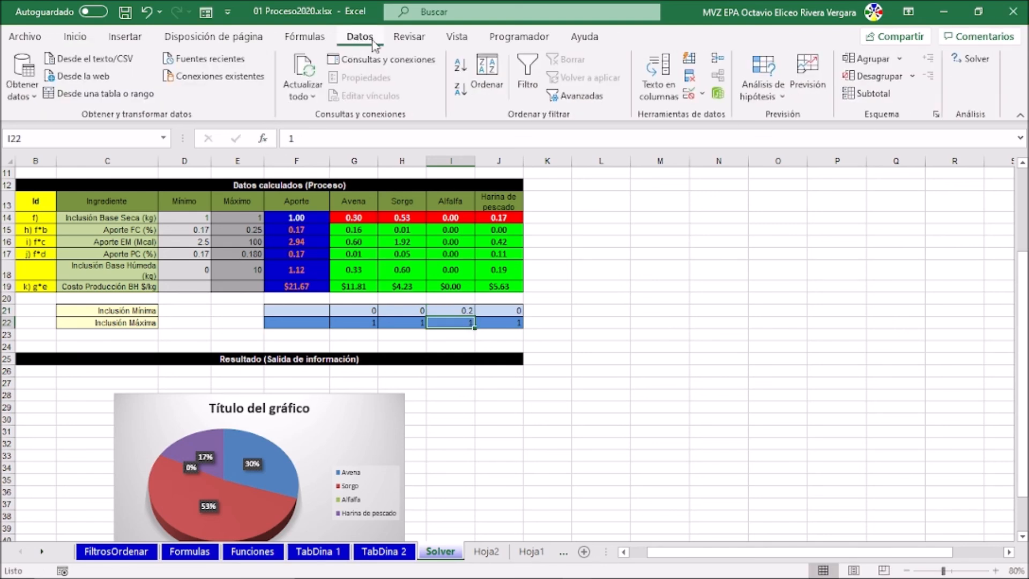
left_click(967, 60)
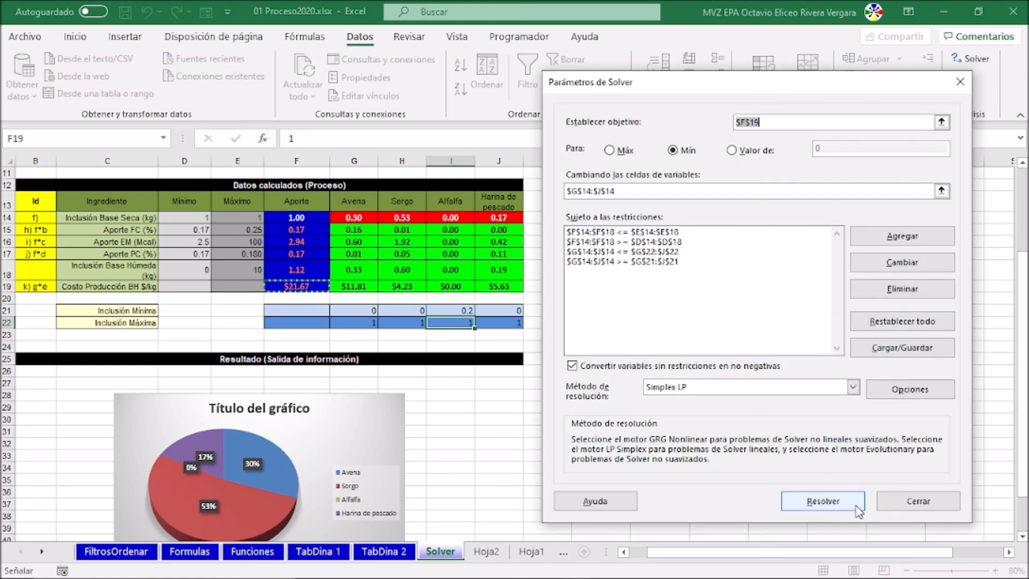
left_click(818, 505)
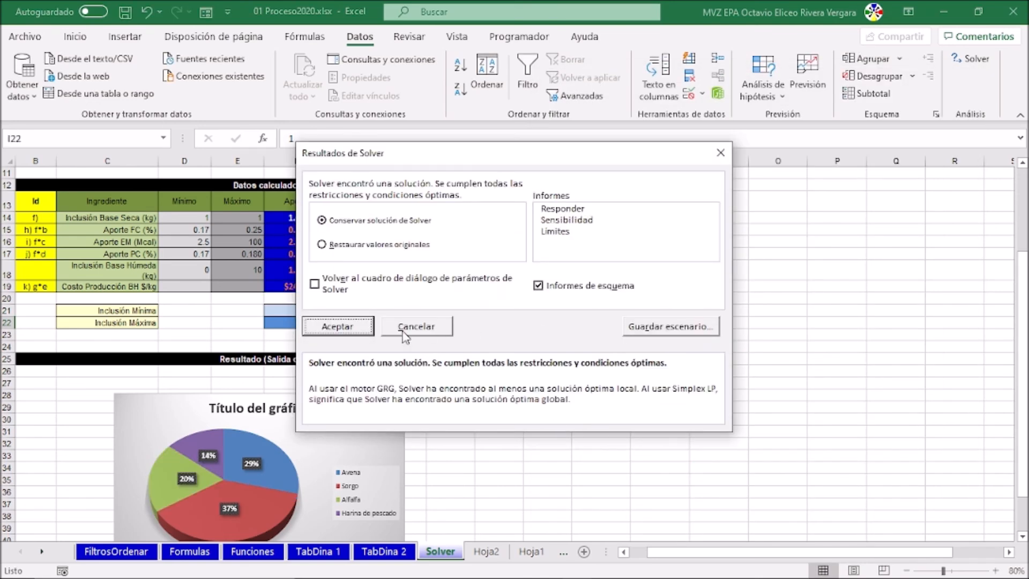
left_click(338, 328)
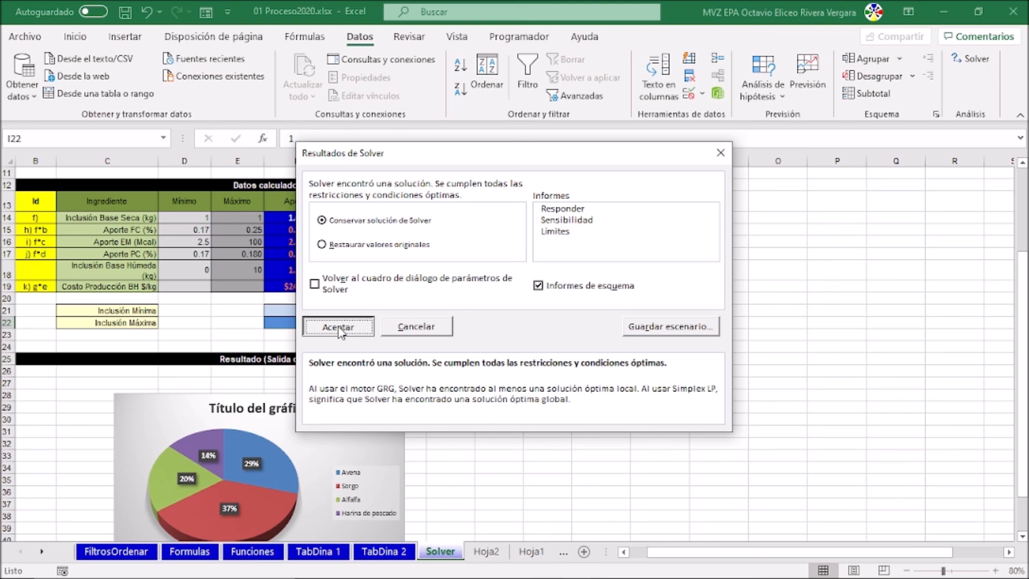
left_click(574, 456)
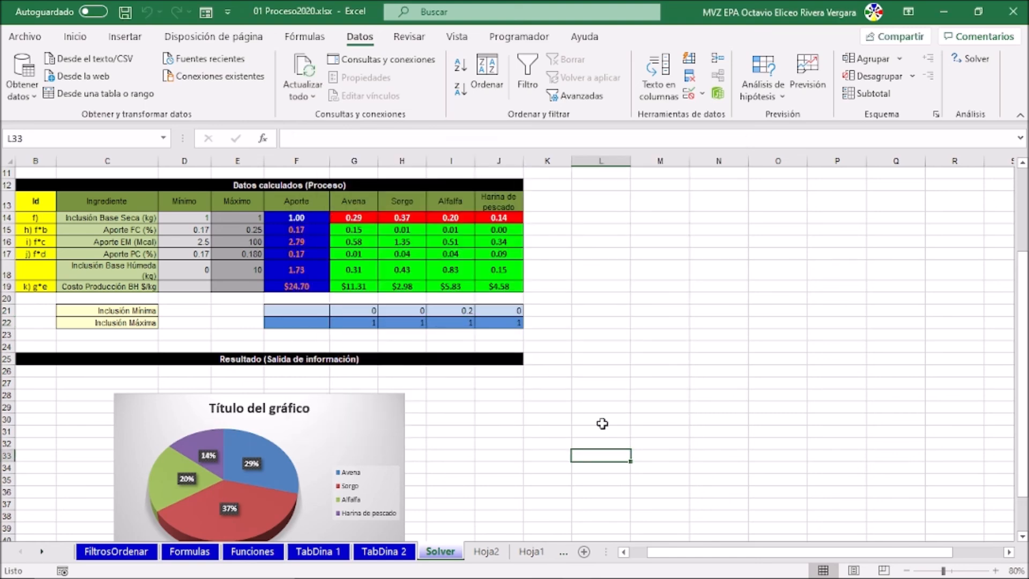
- Review the pie chart, the captured data and the calculated ration for the new solution
scroll(602, 424, "down", 2)
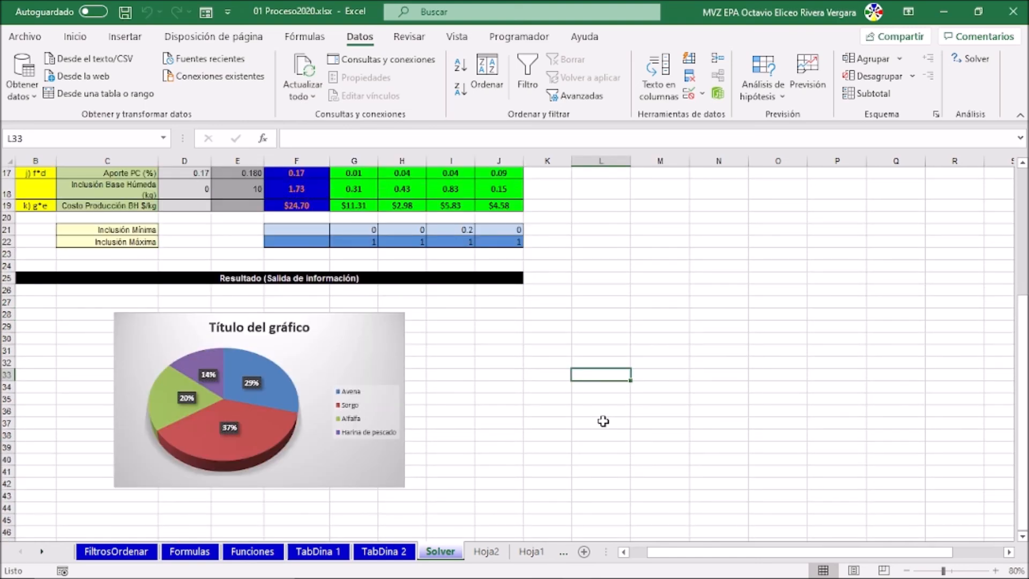
scroll(603, 421, "up", 6)
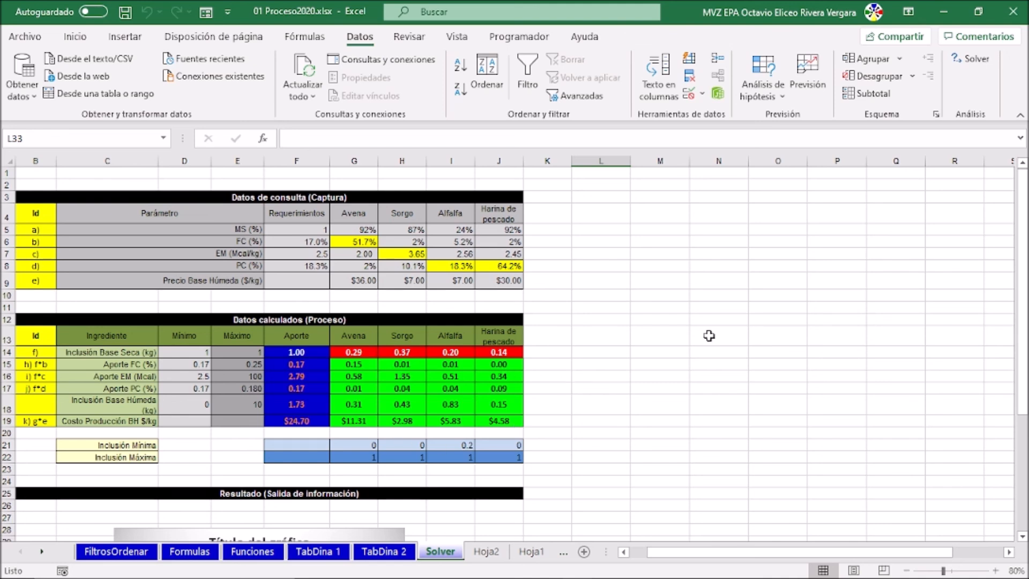
scroll(709, 335, "down", 2)
scroll(692, 391, "up", 2)
scroll(668, 319, "down", 2)
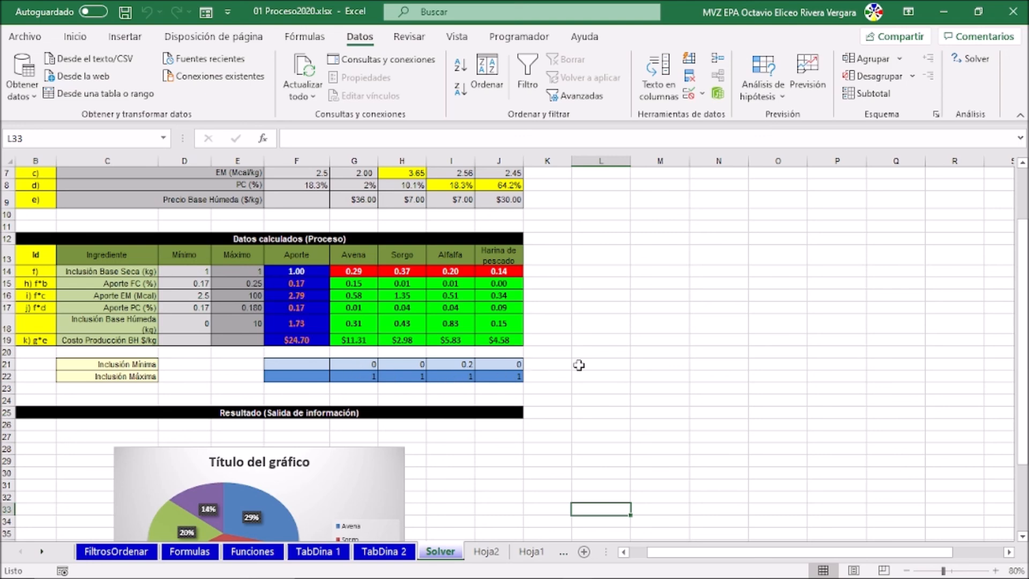
scroll(663, 356, "down", 2)
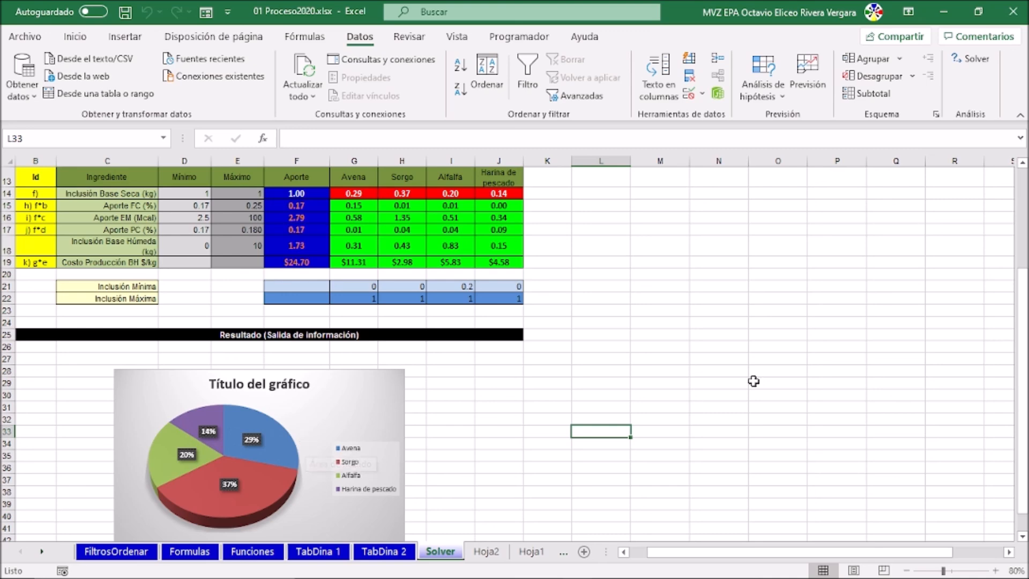
scroll(741, 387, "up", 4)
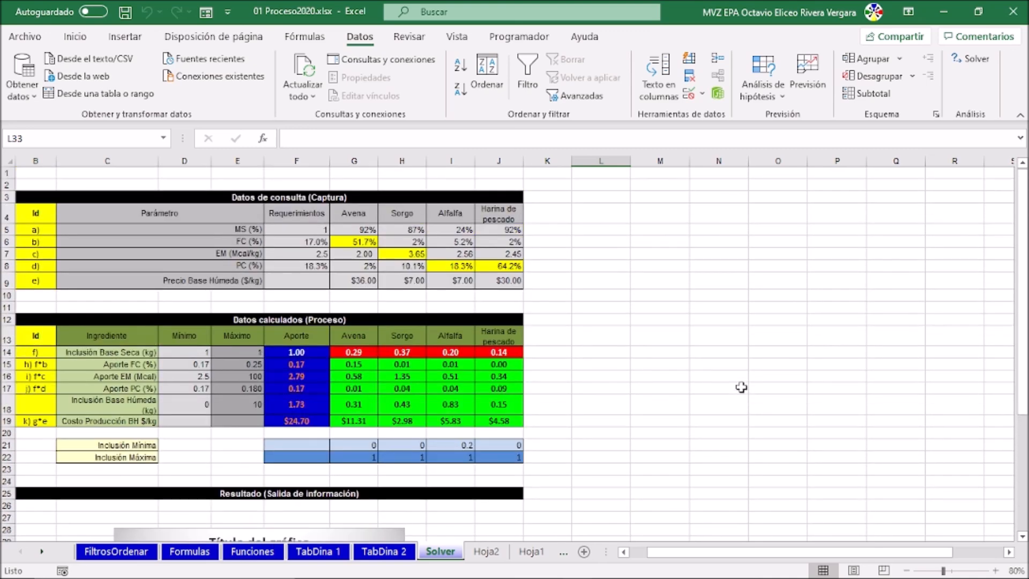